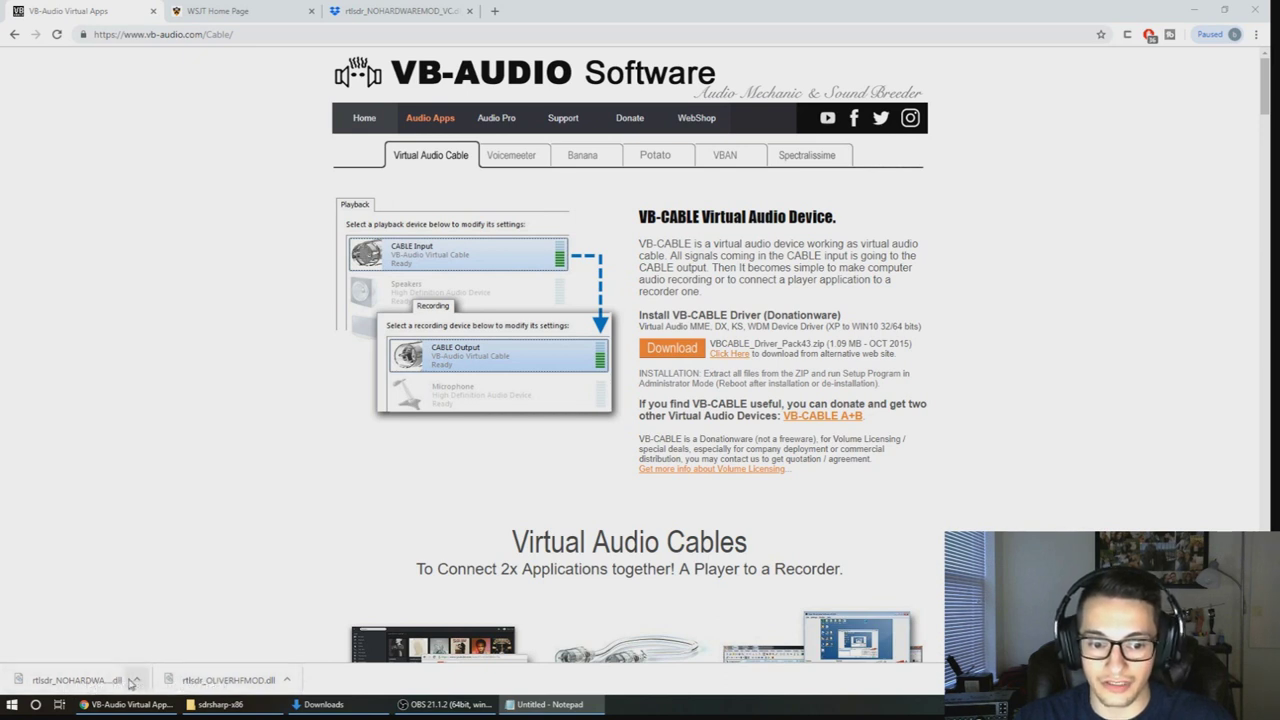
# - Reveal the downloaded rtlsdr DLL in its sdrsharp-x86 folder window from Chrome's downloads bar
pyautogui.click(136, 680)
pyautogui.click(181, 643)
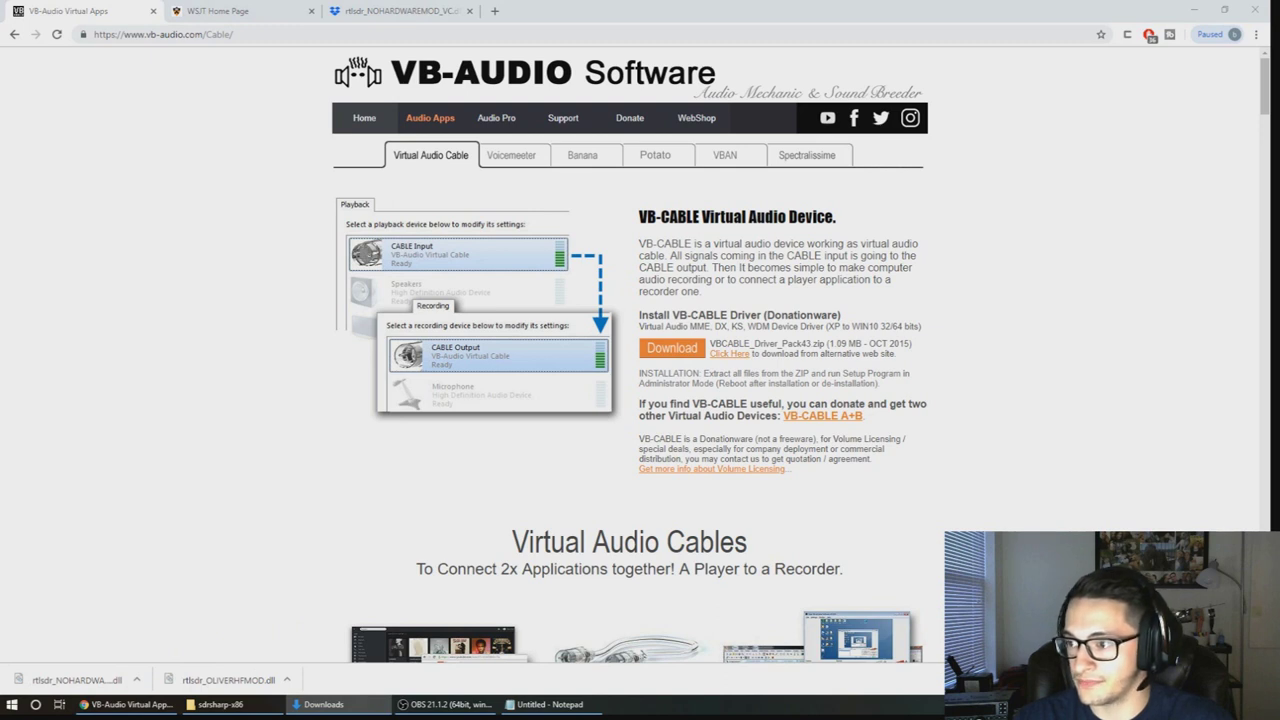
pyautogui.click(220, 704)
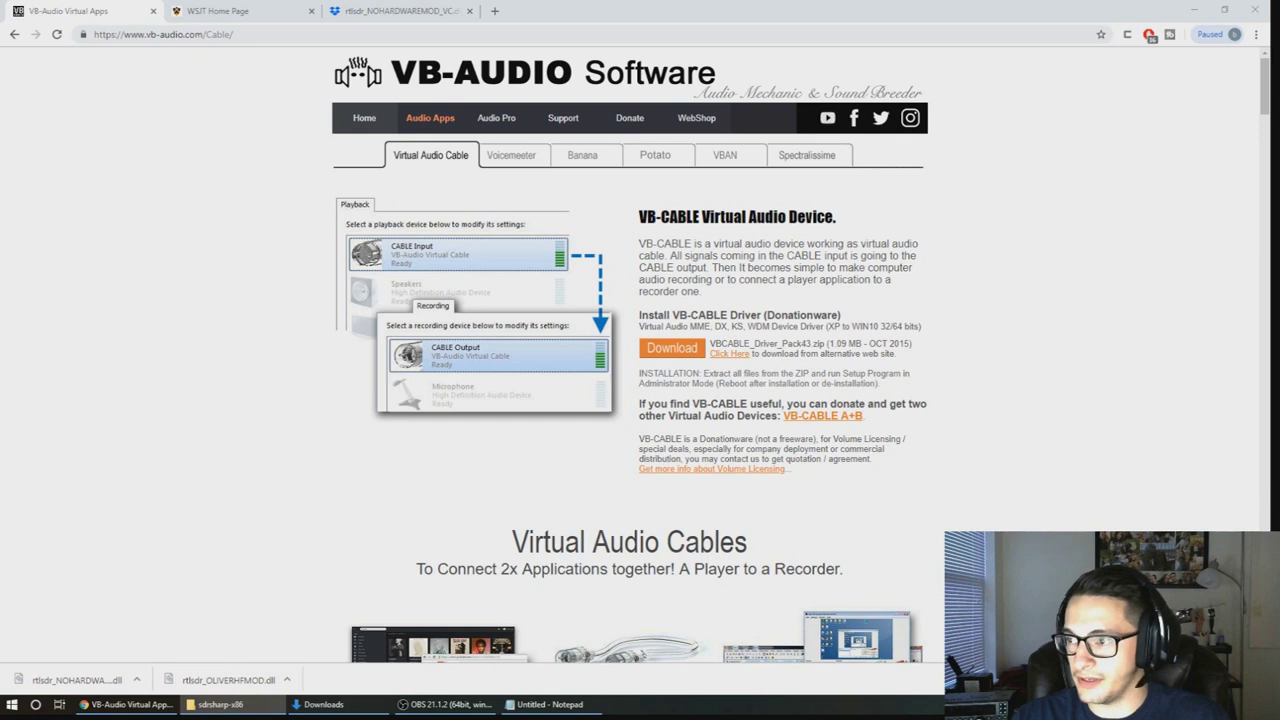
# - Maximize the sdrsharp-x86 folder and rename the original rtlsdr.dll to rtlsdrbackup.dll
pyautogui.moveTo(1279, 292); pyautogui.dragTo(523, 327)
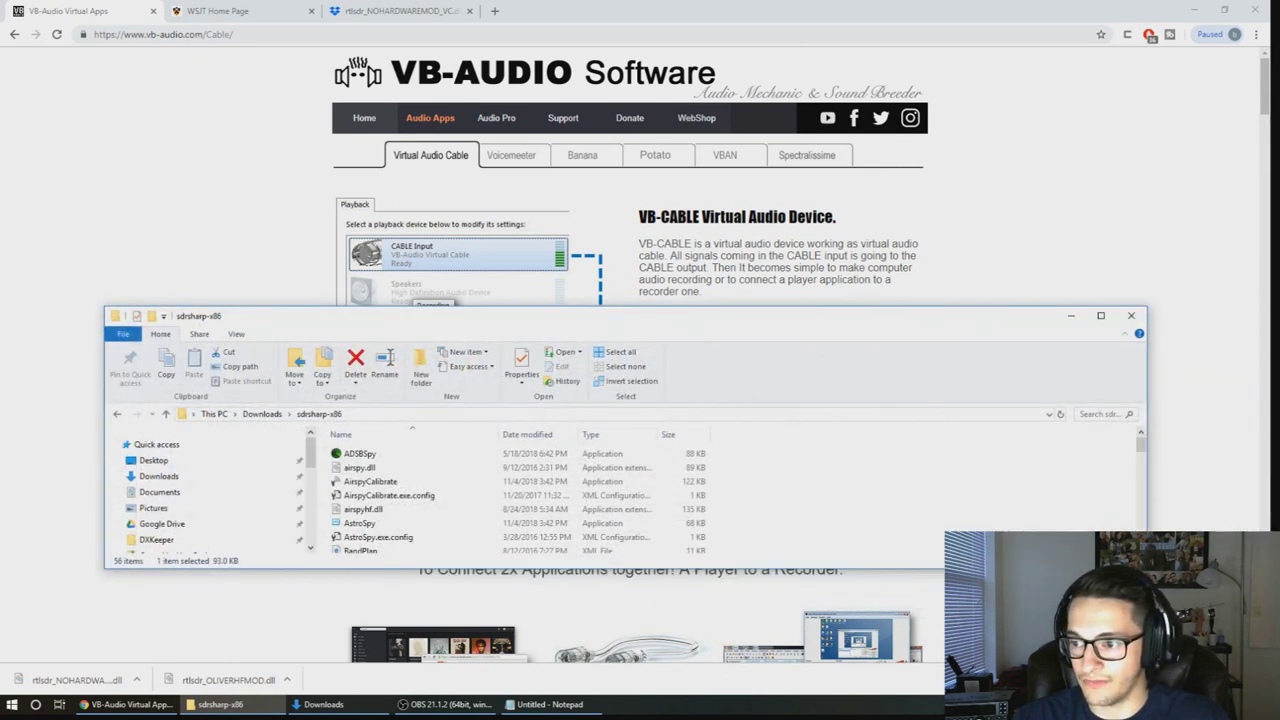
pyautogui.doubleClick(680, 325)
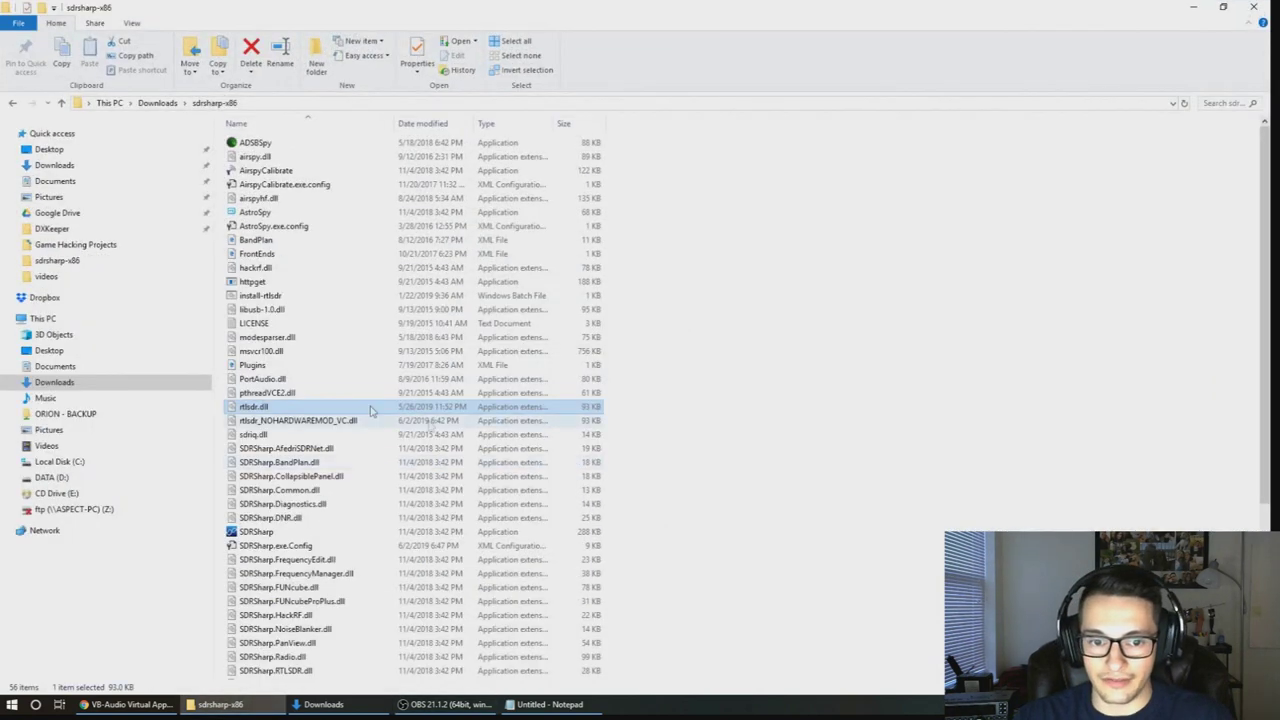
pyautogui.click(320, 421)
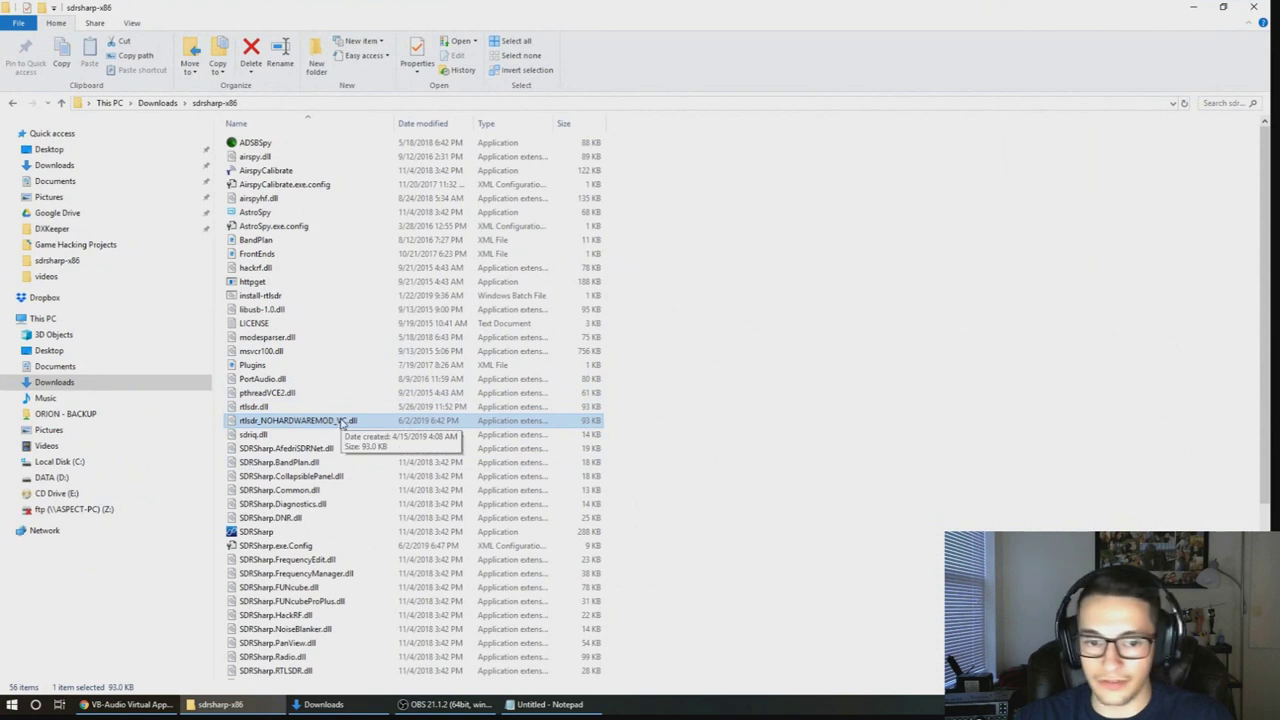
pyautogui.click(266, 408)
pyautogui.rightClick(266, 408)
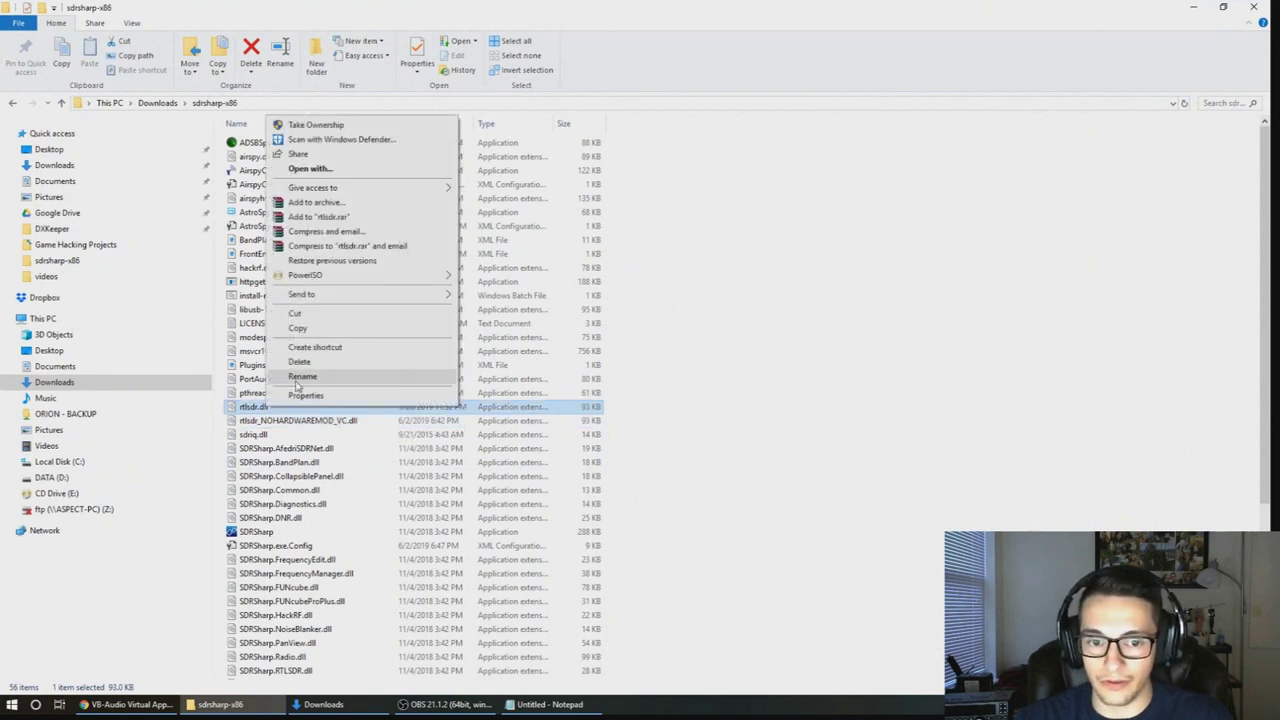
pyautogui.click(300, 377)
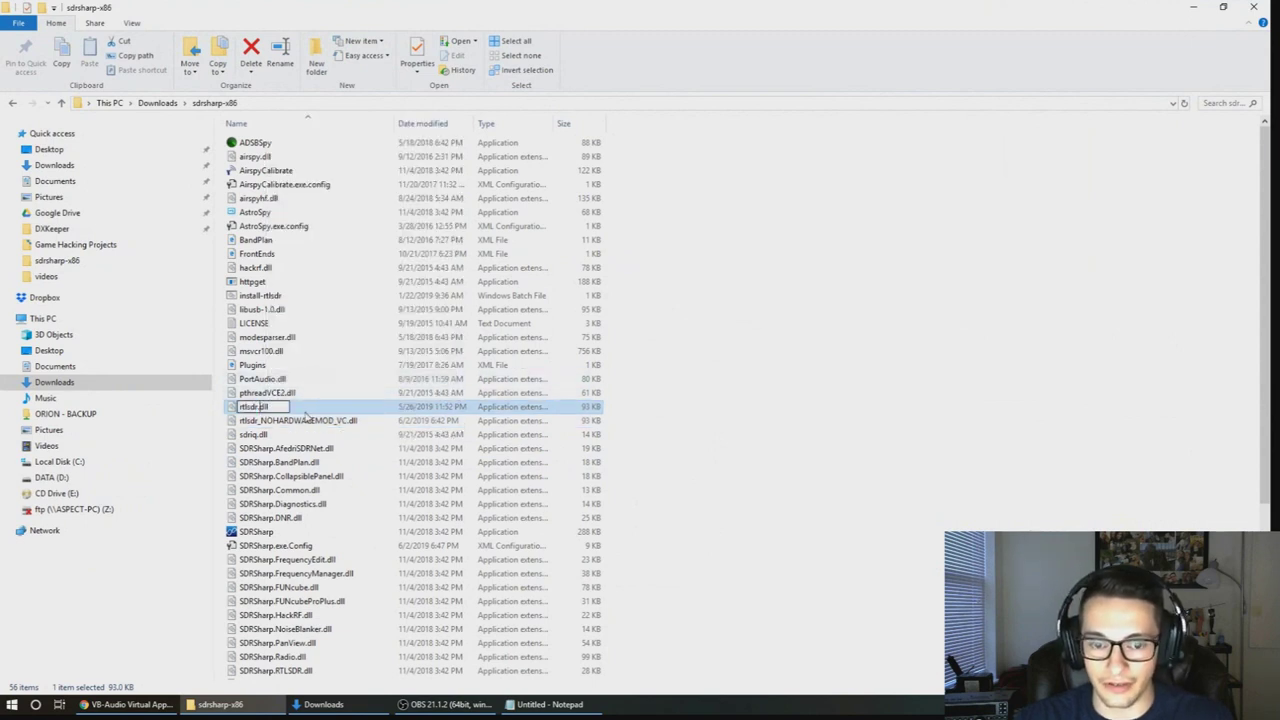
pyautogui.write('b')
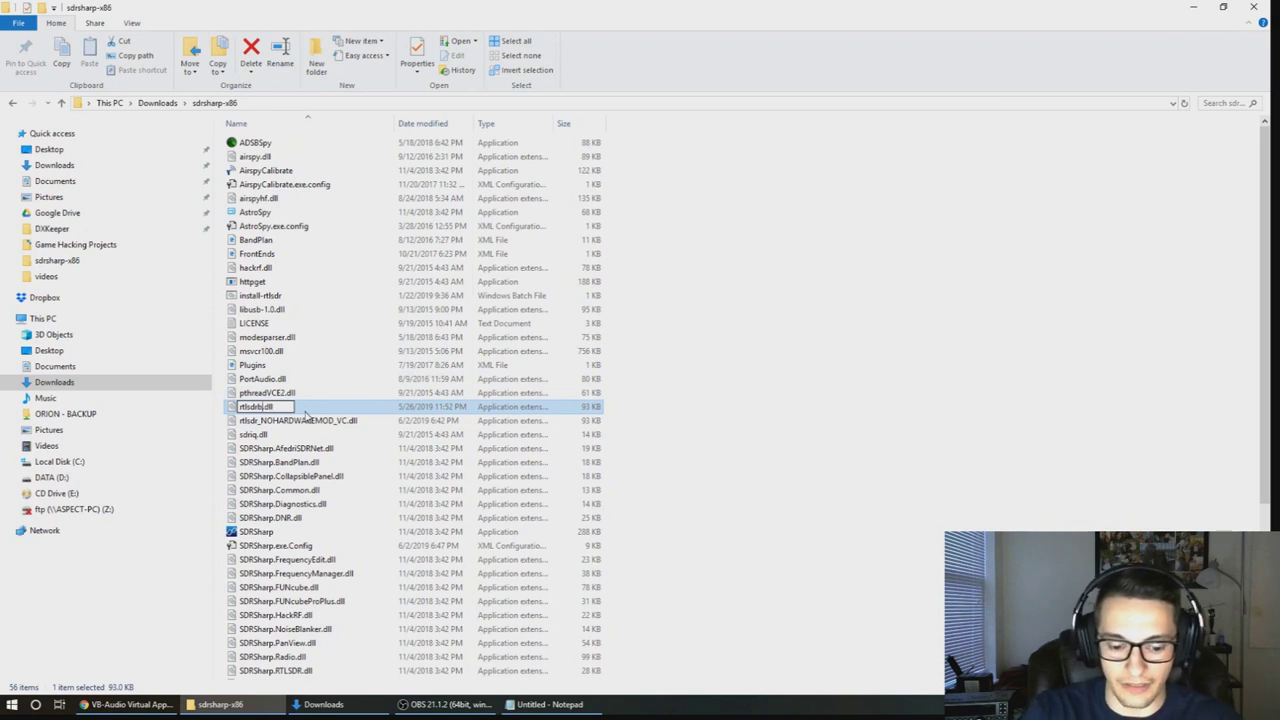
pyautogui.write('ackup')
pyautogui.press('Return')
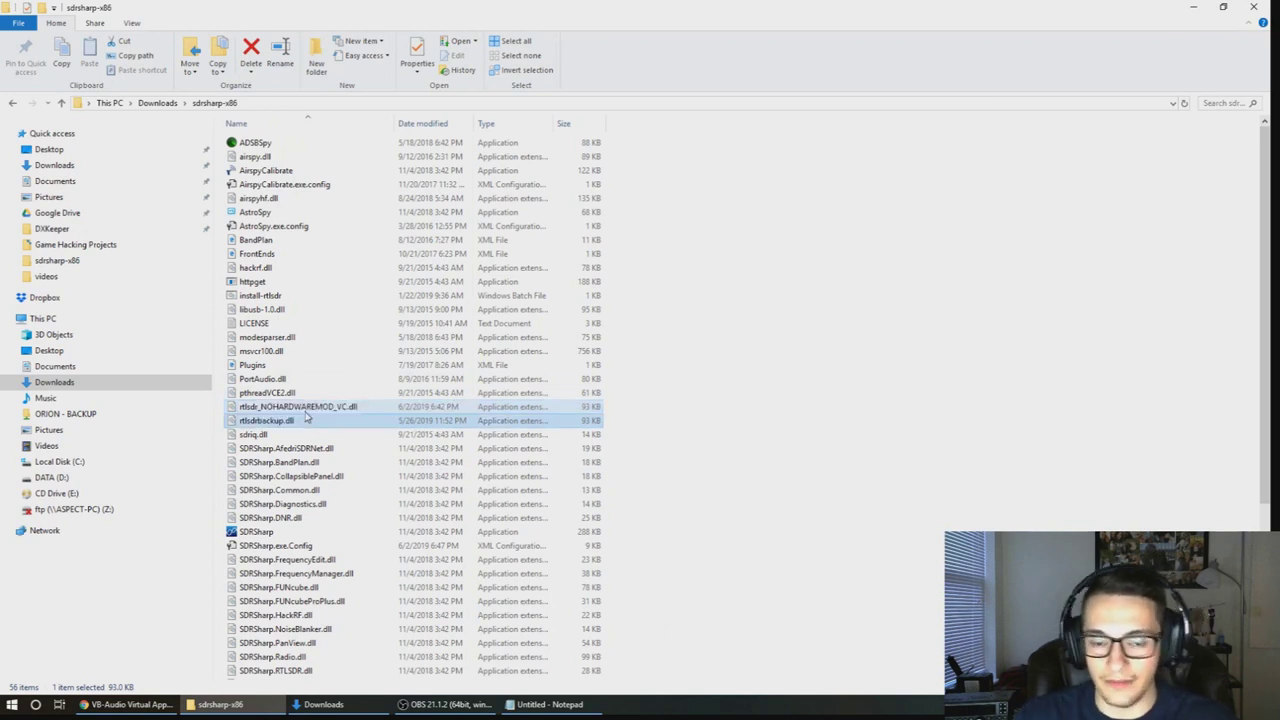
# - Rename rtlsdr_NOHARDWAREMOD_VC.dll to rtlsdr.dll by deleting the _NOHARDWAREMOD_VC part
pyautogui.click(300, 407)
pyautogui.rightClick(306, 408)
pyautogui.click(325, 380)
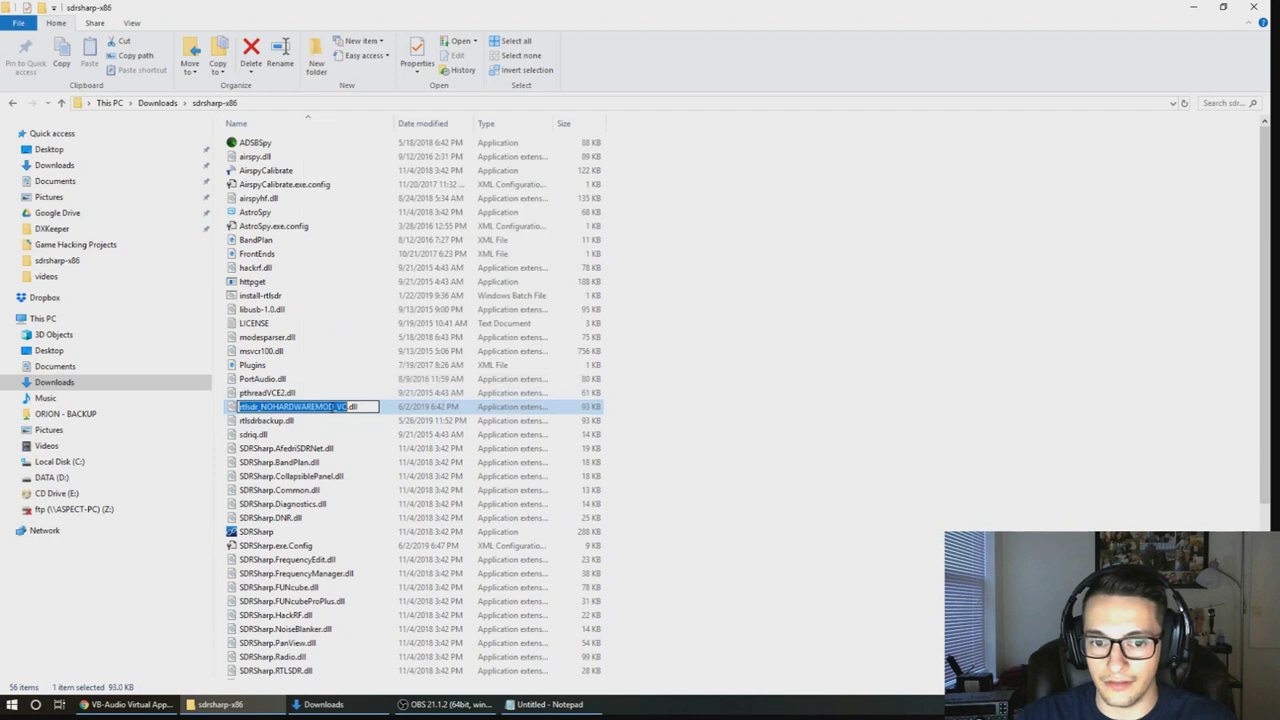
pyautogui.press('End')
pyautogui.moveTo(348, 407); pyautogui.dragTo(262, 411)
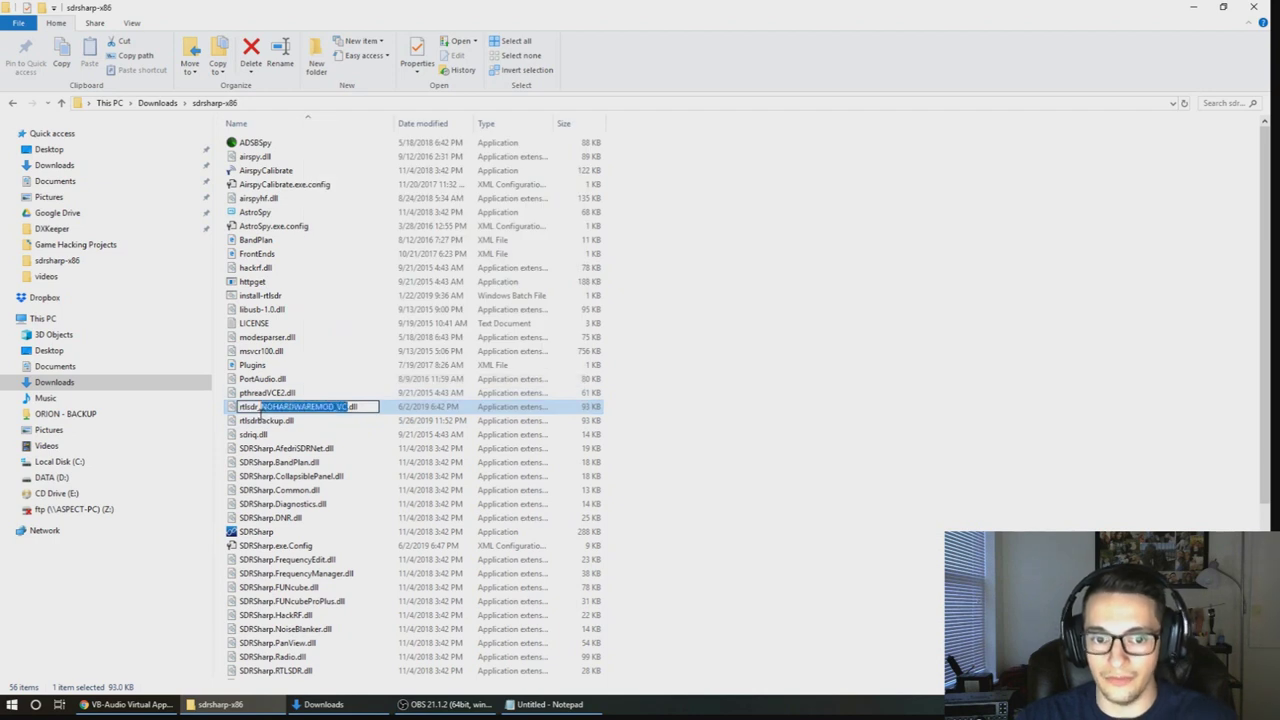
pyautogui.press('BackSpace')
pyautogui.press('Return')
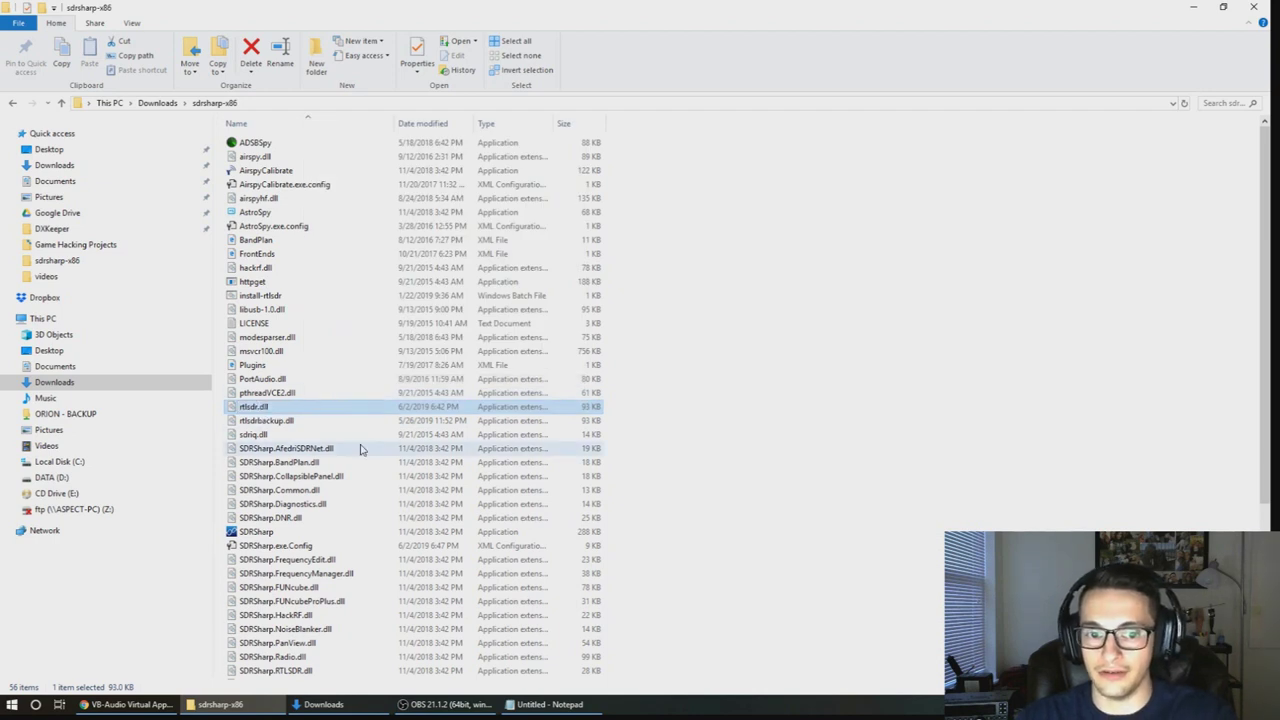
# - Launch SDRSharp.exe from the sdrsharp-x86 folder
pyautogui.doubleClick(364, 532)
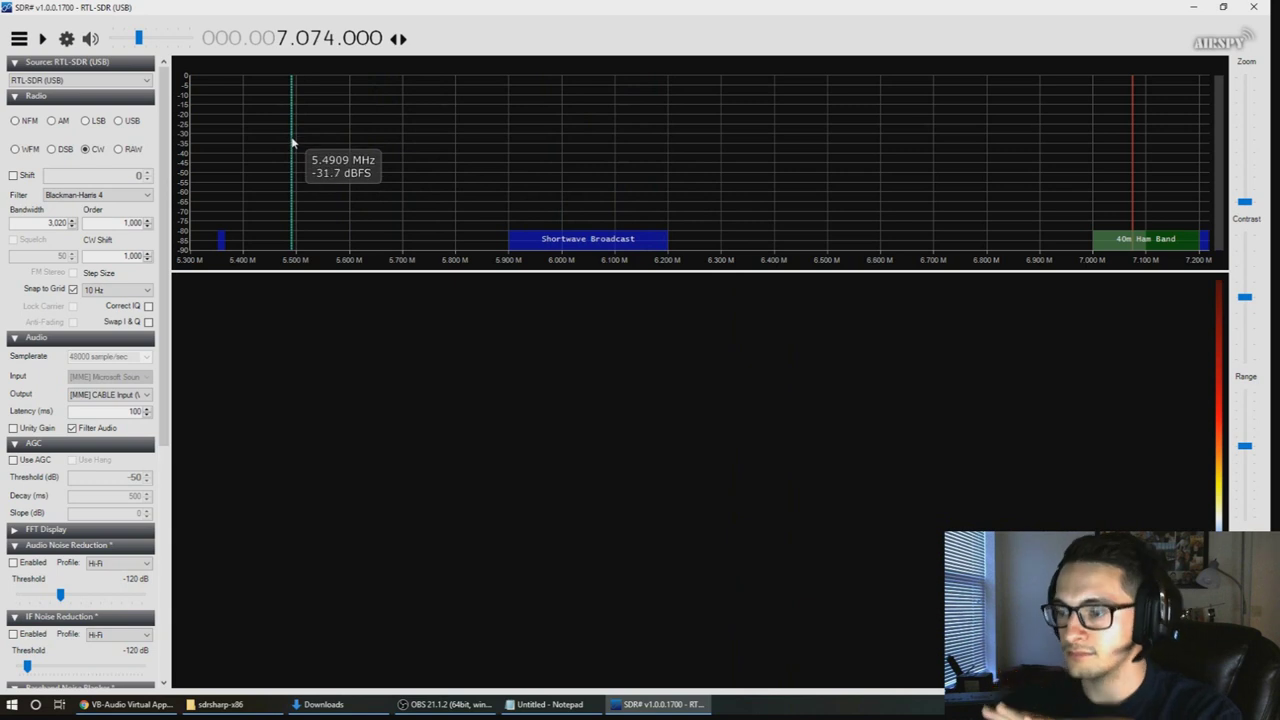
# - In the RTL-SDR settings, choose Direct sampling (Q branch), enable RTL AGC, and start receiving
pyautogui.click(66, 38)
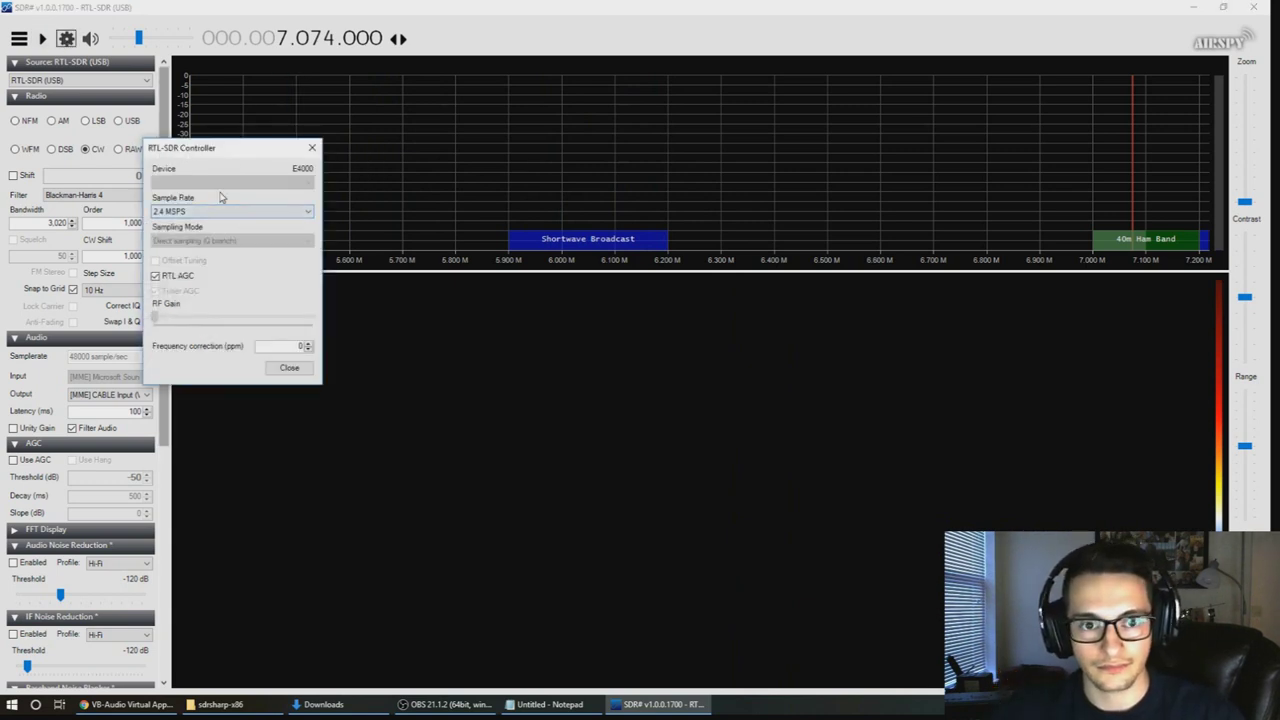
pyautogui.click(160, 140)
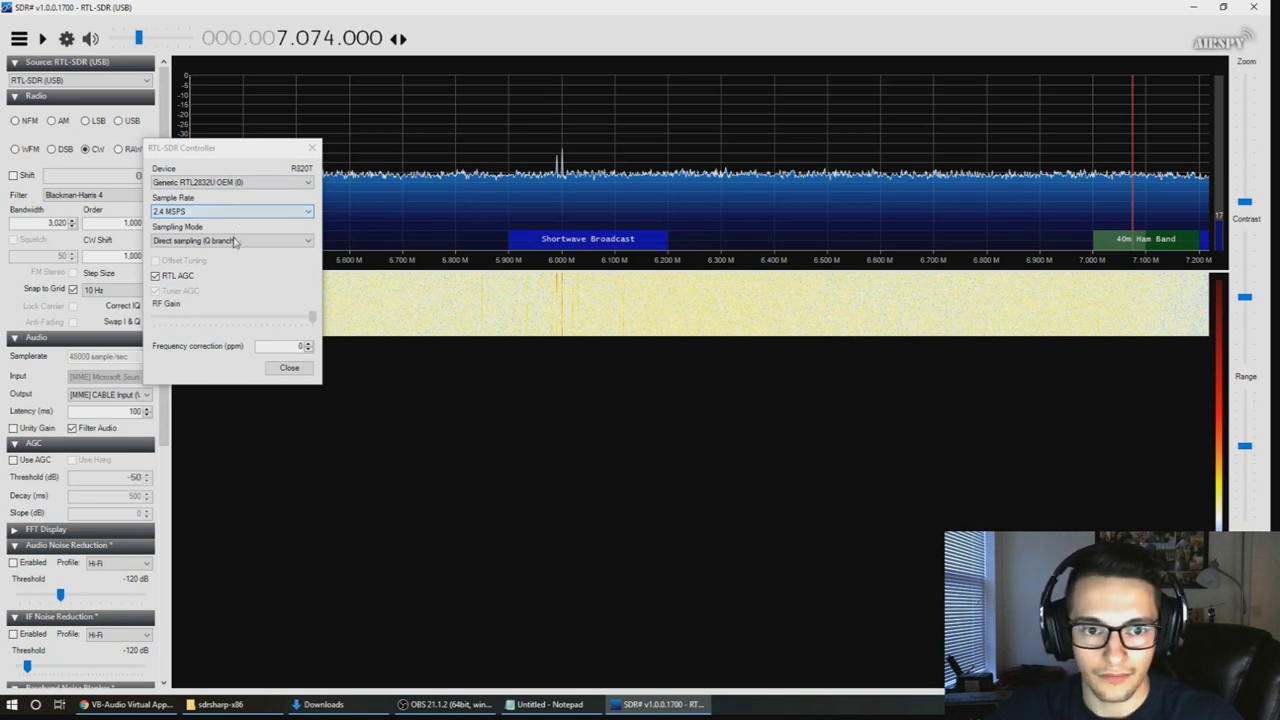
pyautogui.click(234, 242)
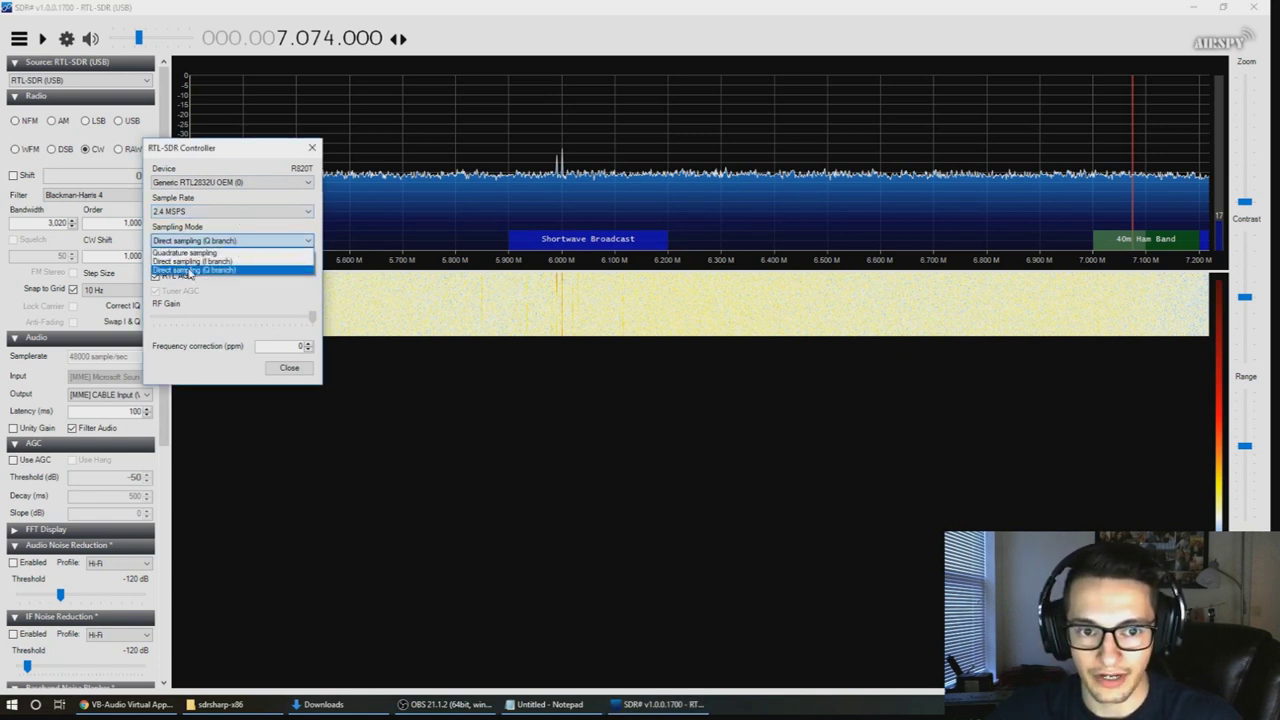
pyautogui.click(188, 271)
pyautogui.click(42, 38)
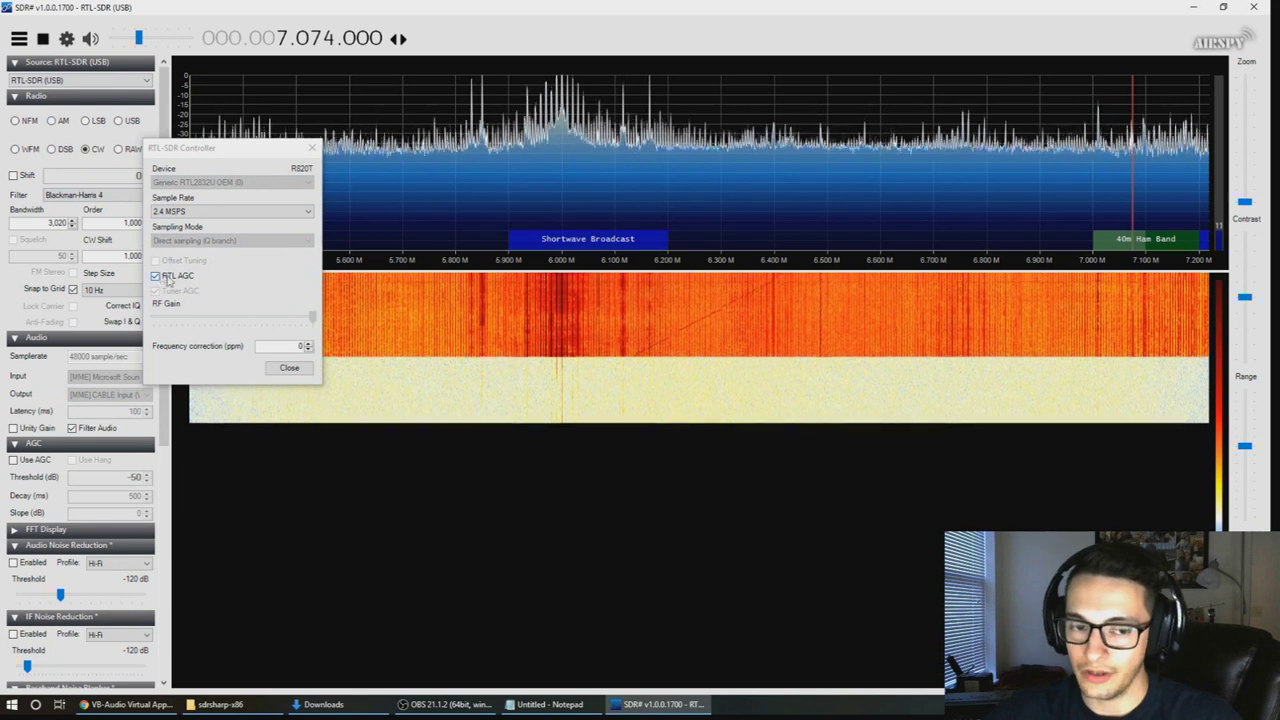
pyautogui.click(157, 276)
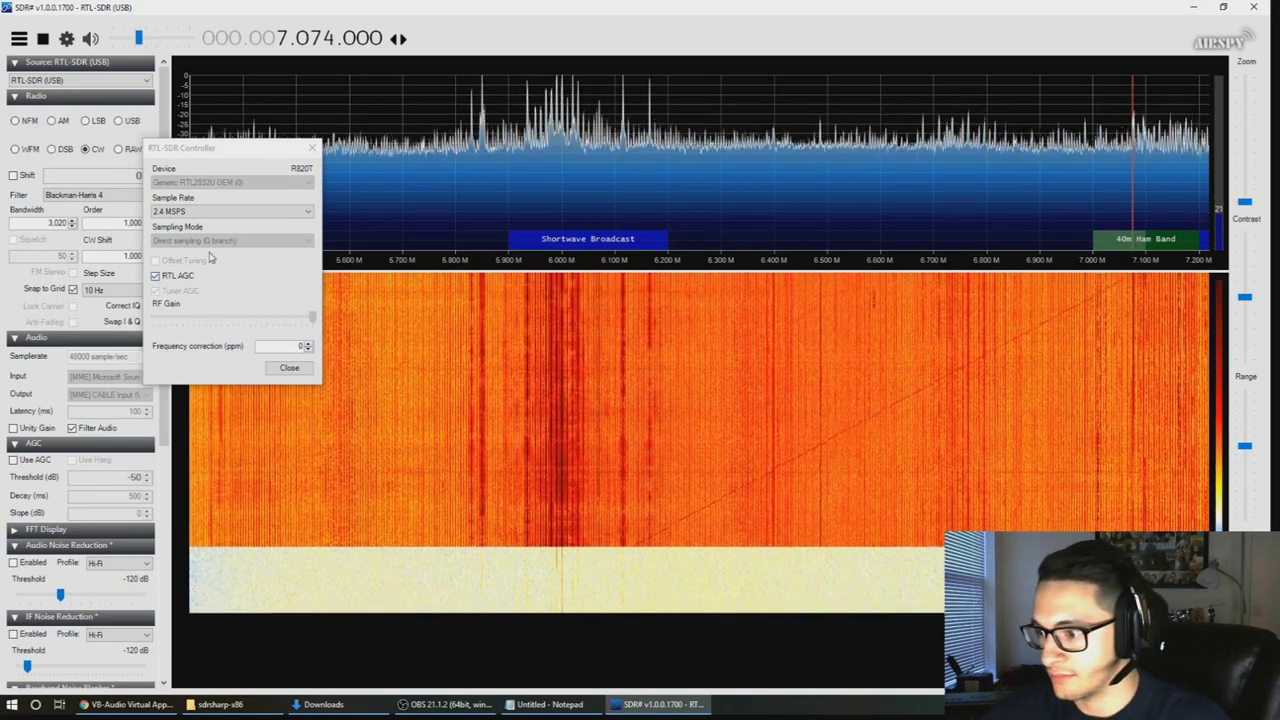
pyautogui.click(289, 367)
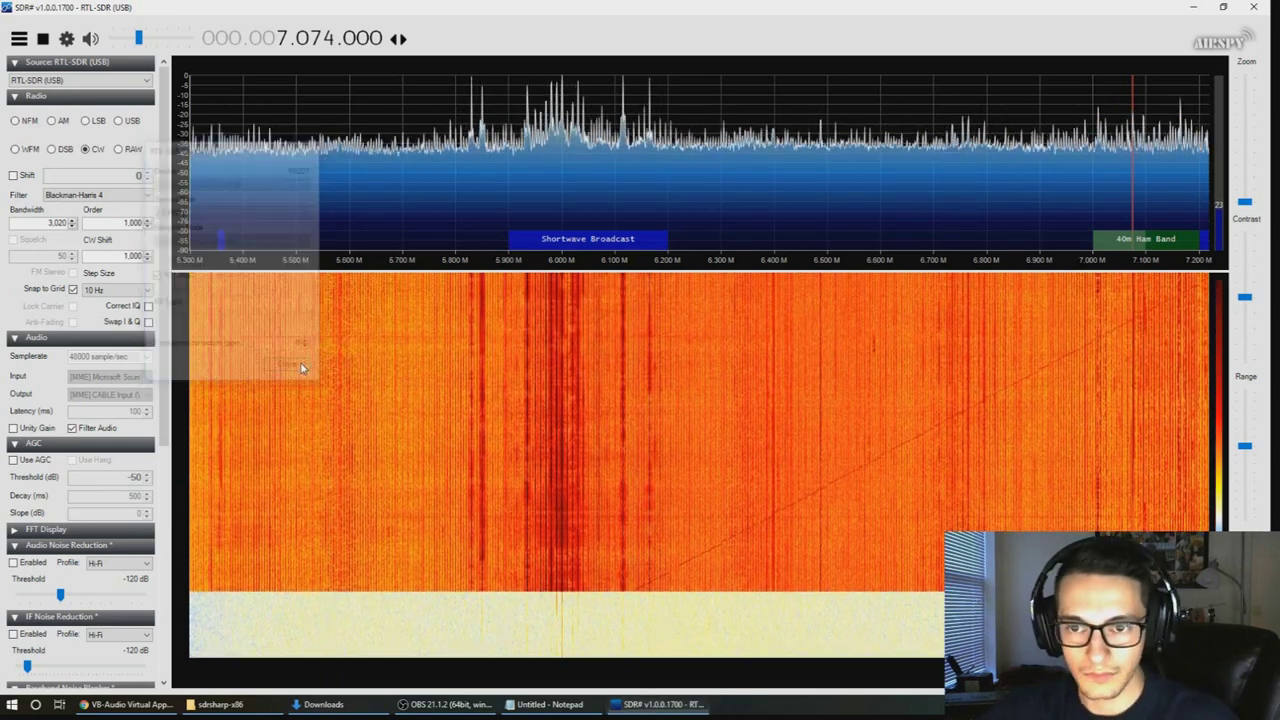
# - Drag and scroll the spectrum to span about 5.9–7.7 MHz, then retune to 7.074 MHz
pyautogui.moveTo(843, 194); pyautogui.dragTo(574, 191)
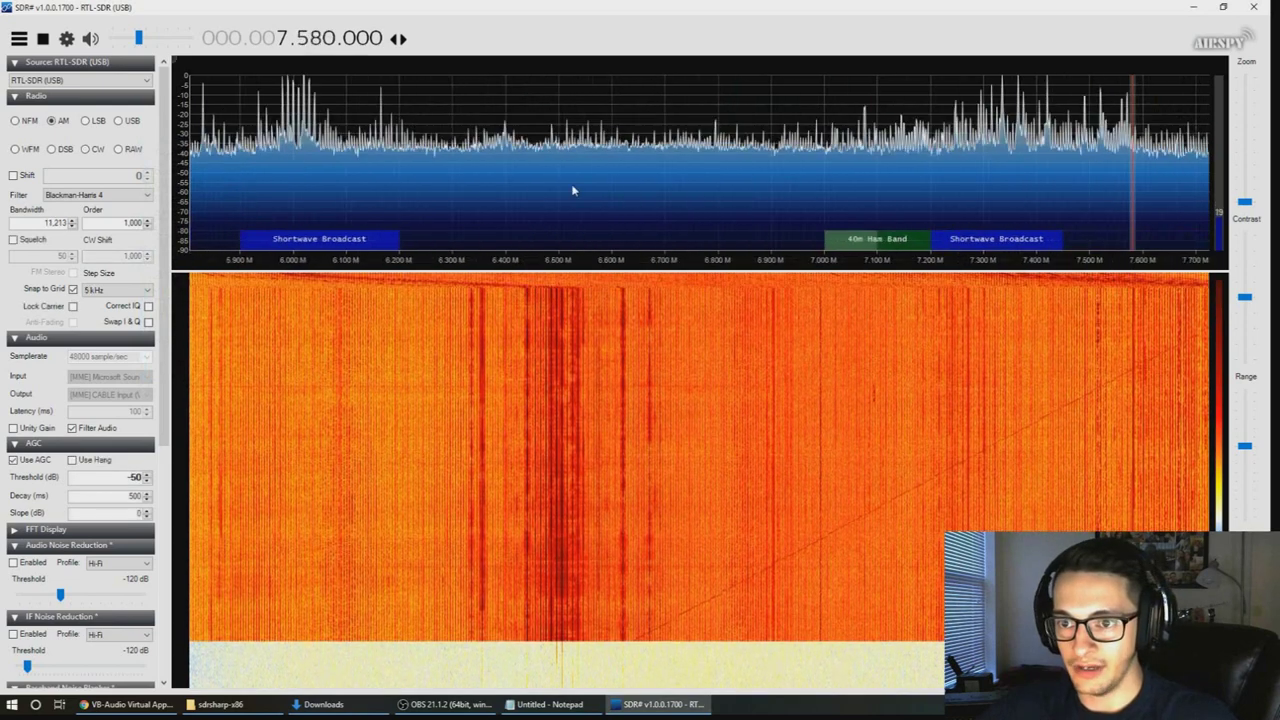
pyautogui.scroll(-2, 878, 175)
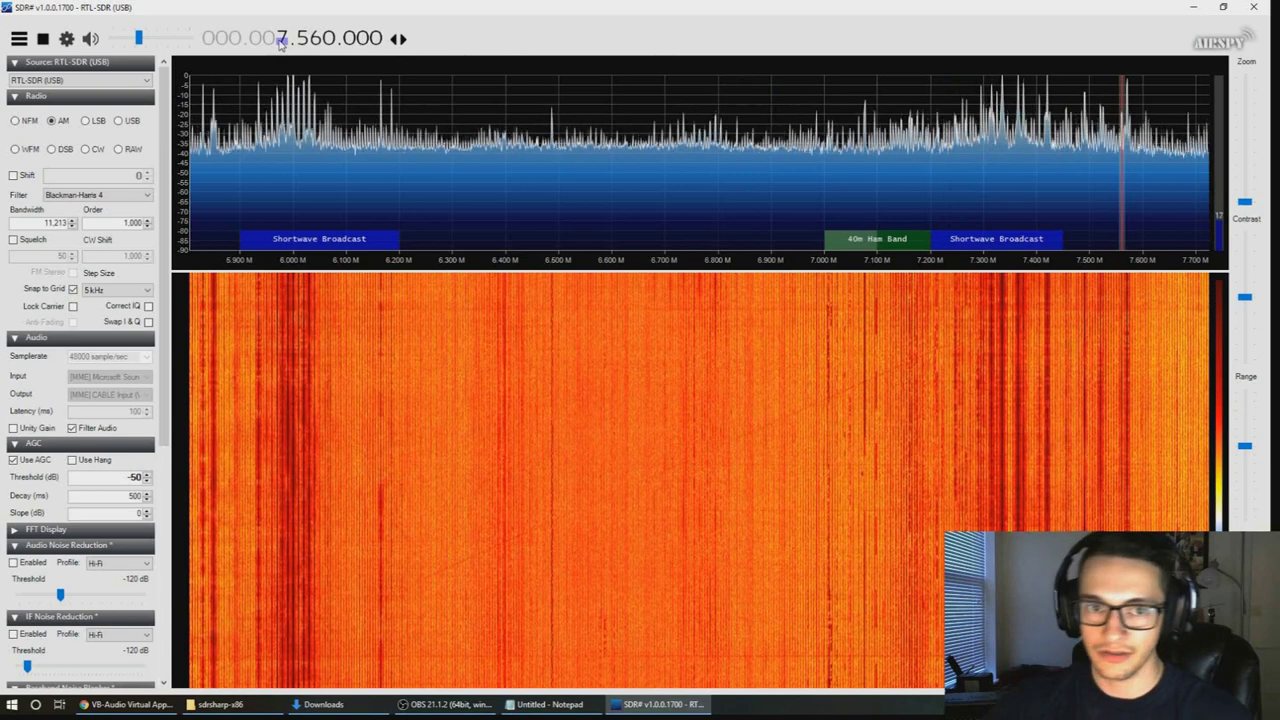
pyautogui.rightClick(281, 40)
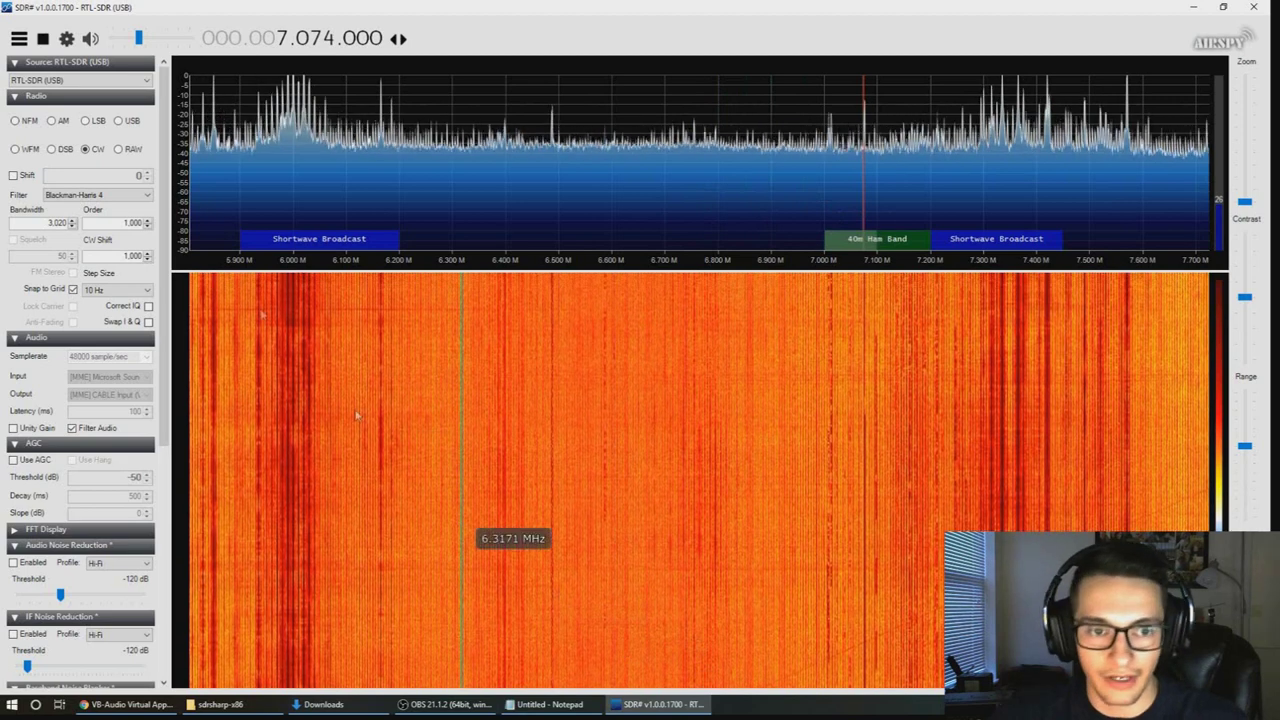
# - Switch the audio output to [Windows DirectSound] Speakers (Realtek) and resume receiving
pyautogui.click(43, 38)
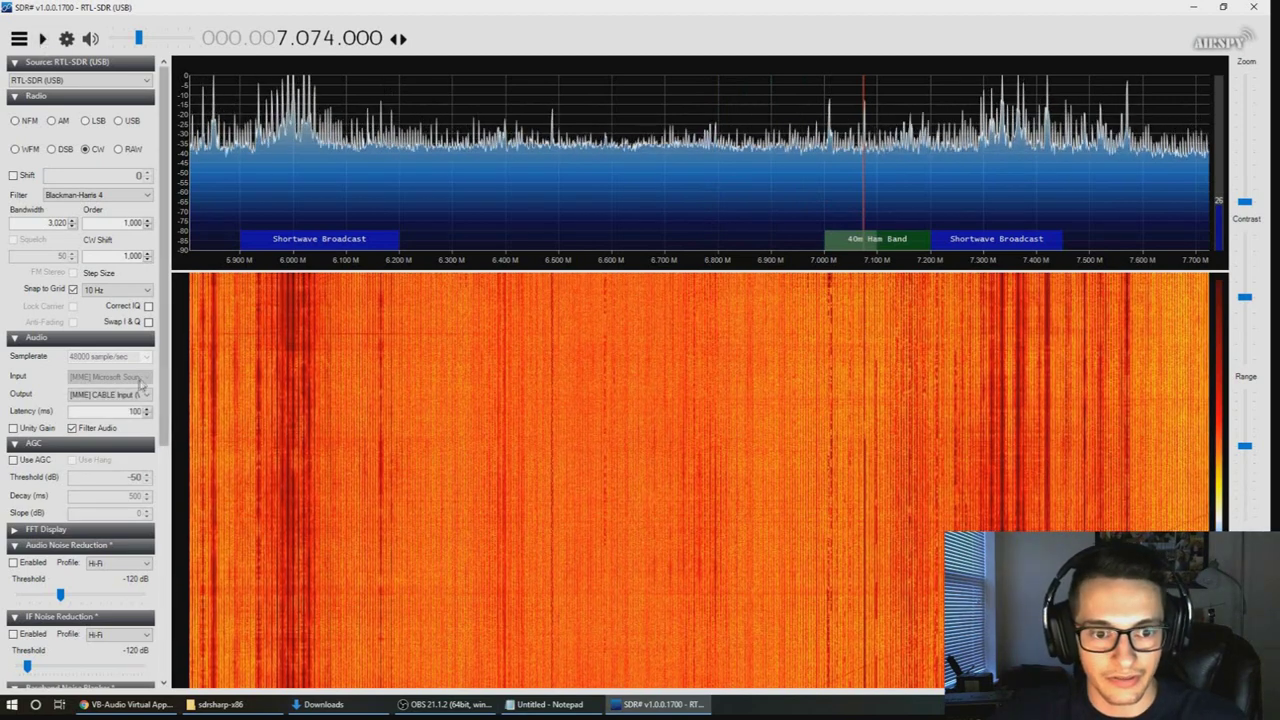
pyautogui.click(138, 395)
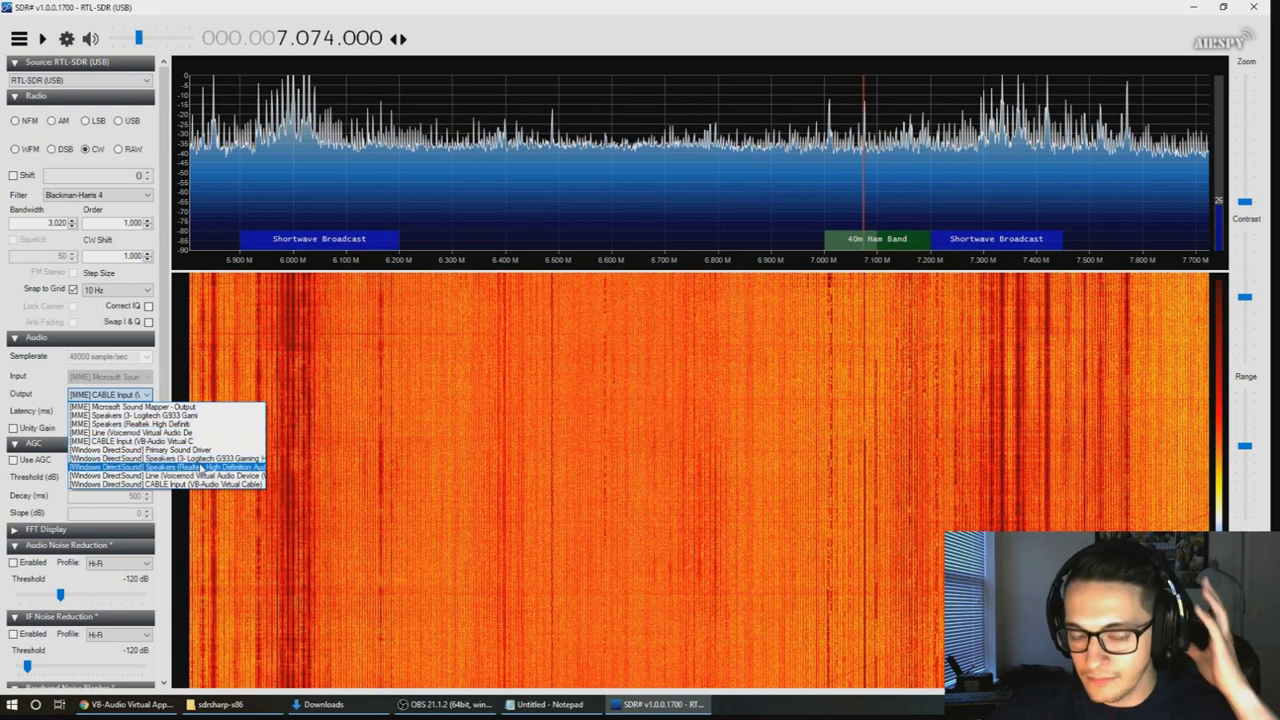
pyautogui.click(202, 467)
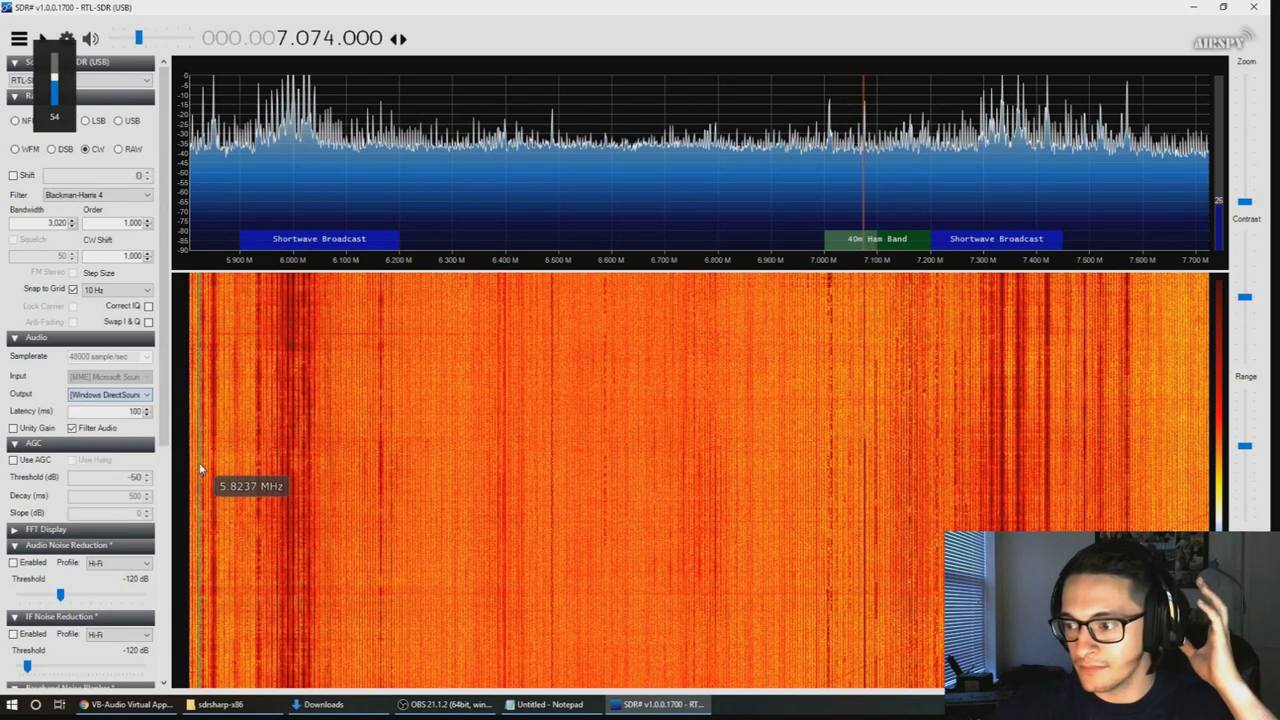
pyautogui.click(42, 38)
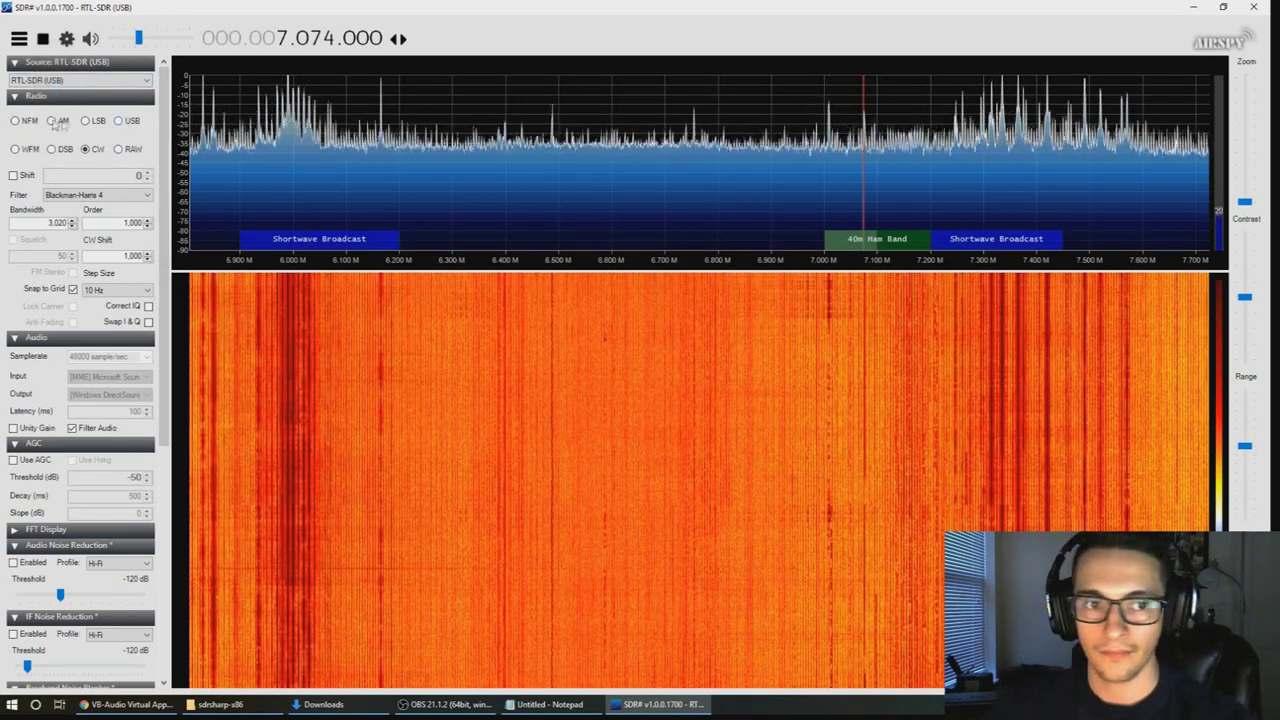
# - Set demodulation to USB and adjust the audio volume slider
pyautogui.click(119, 121)
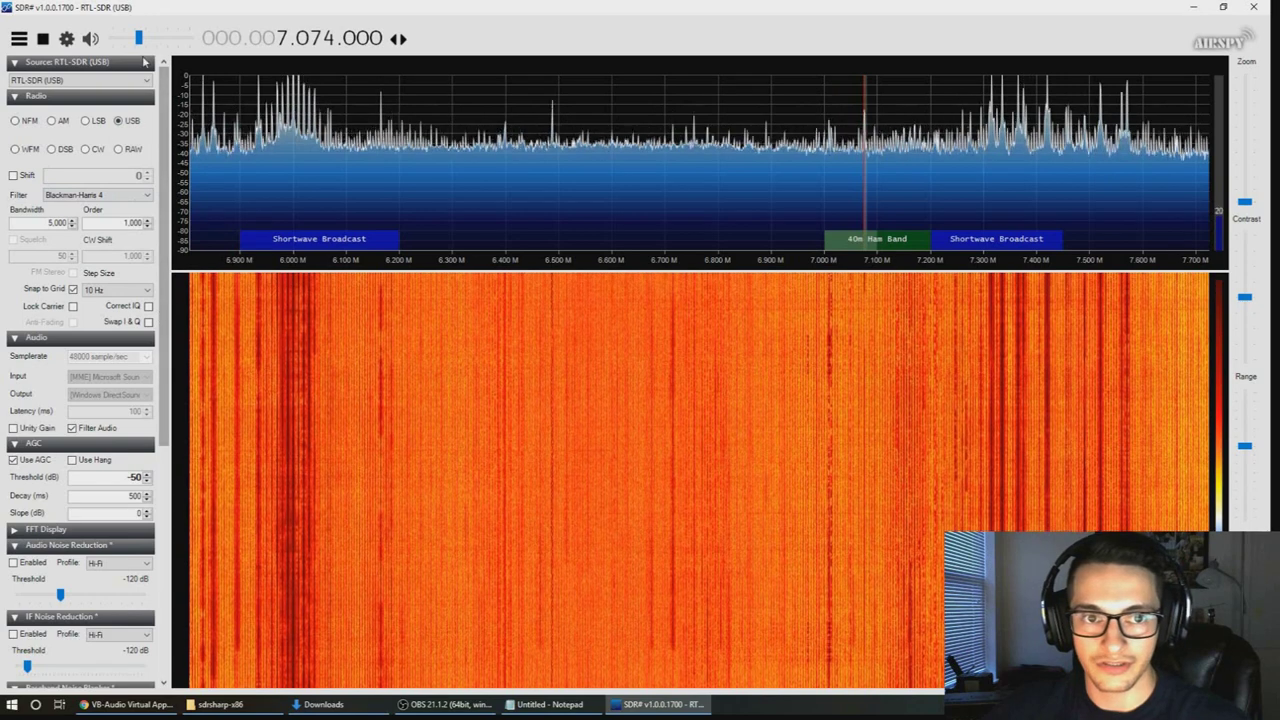
pyautogui.moveTo(138, 38); pyautogui.dragTo(192, 40)
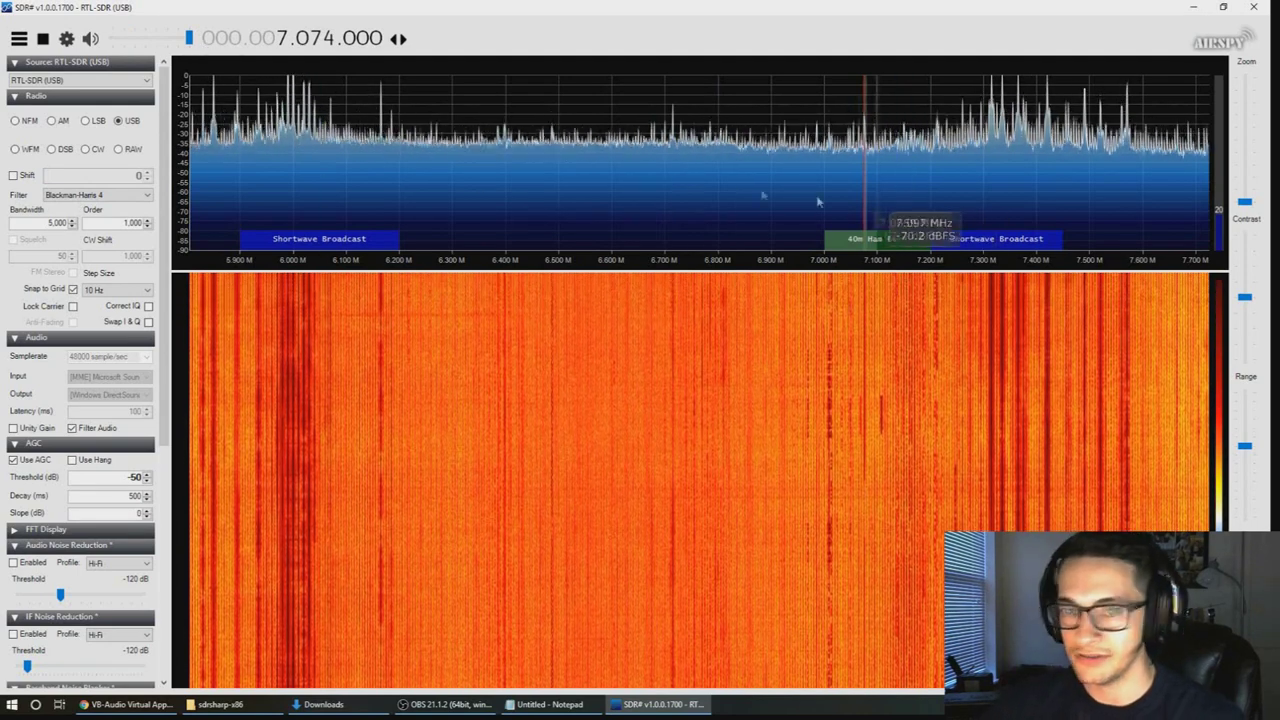
pyautogui.moveTo(189, 41); pyautogui.dragTo(150, 40)
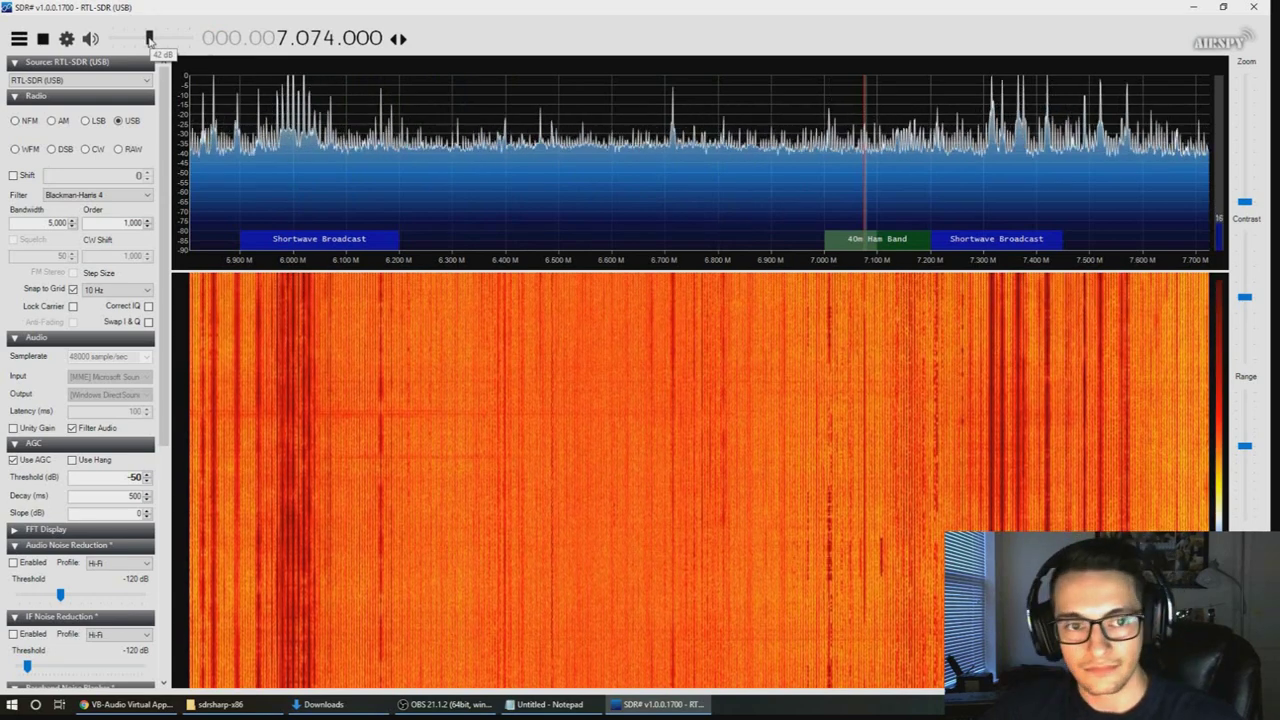
# - Route audio to [MME] CABLE Input (VB-Audio Virtual Cable) and resume receiving
pyautogui.click(43, 39)
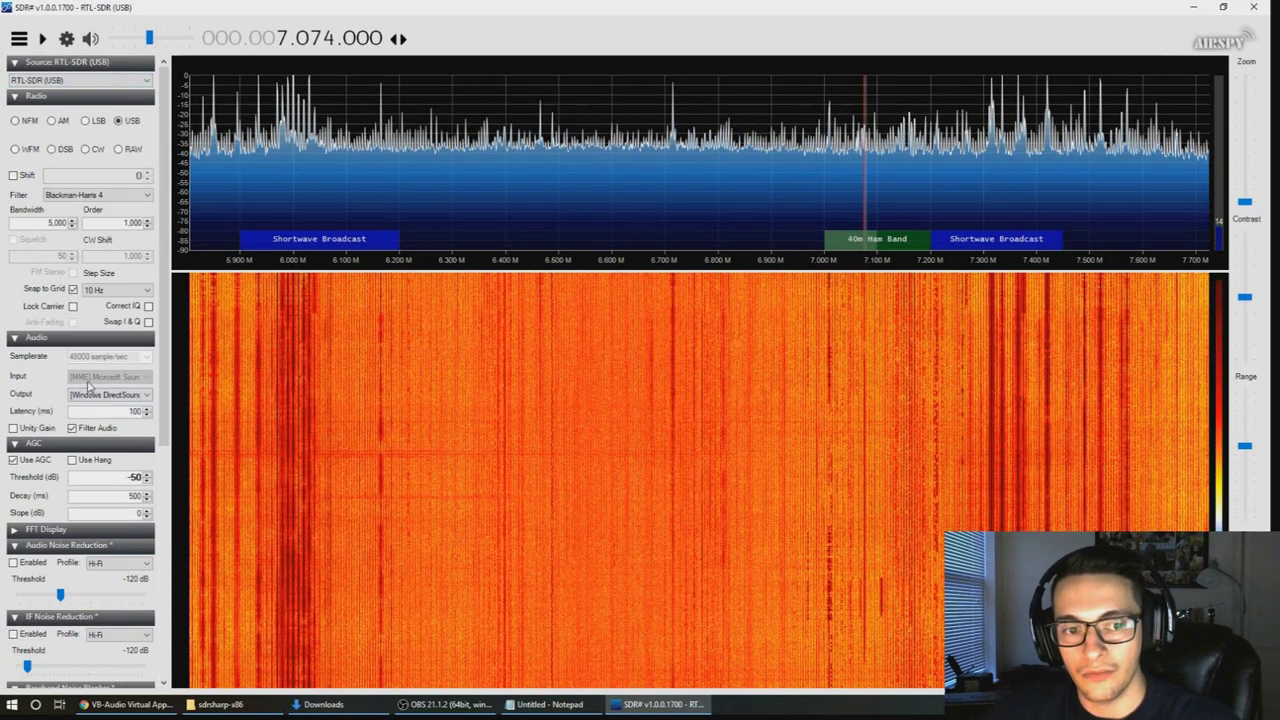
pyautogui.click(95, 396)
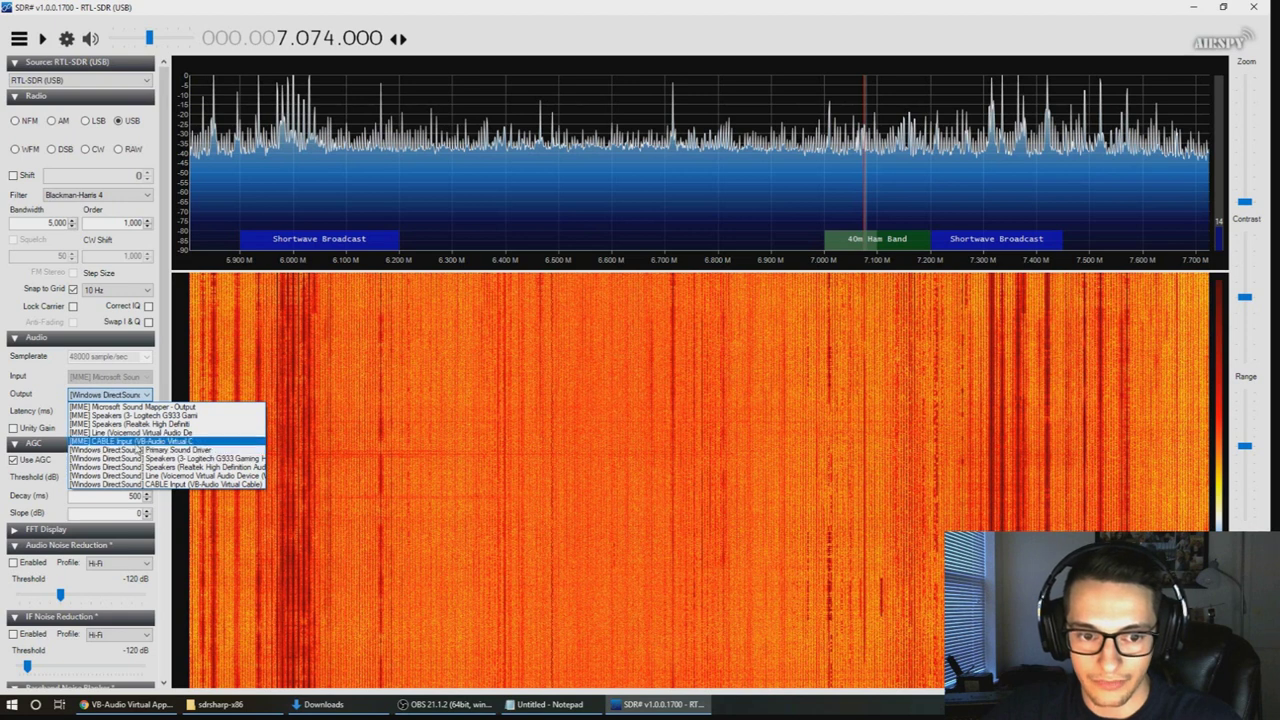
pyautogui.click(115, 443)
pyautogui.click(42, 38)
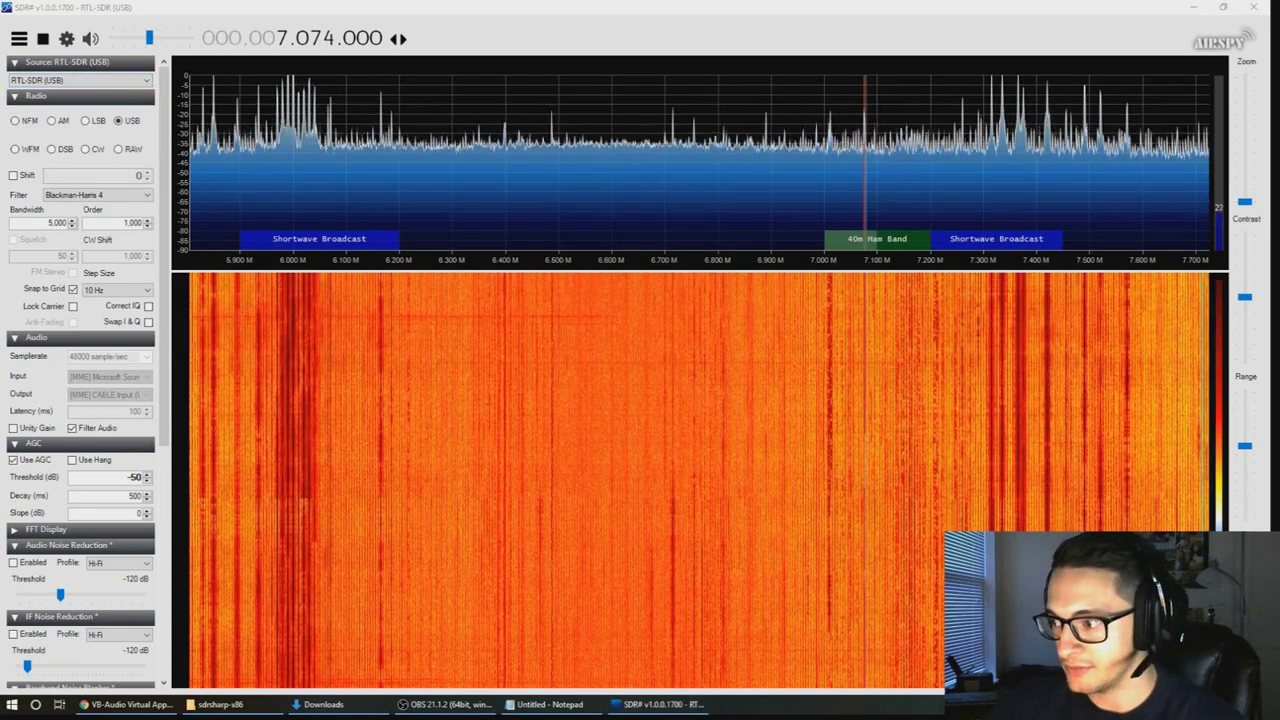
# - Browse the Recording and Playback device lists in the Windows Sound panel
pyautogui.click(77, 49)
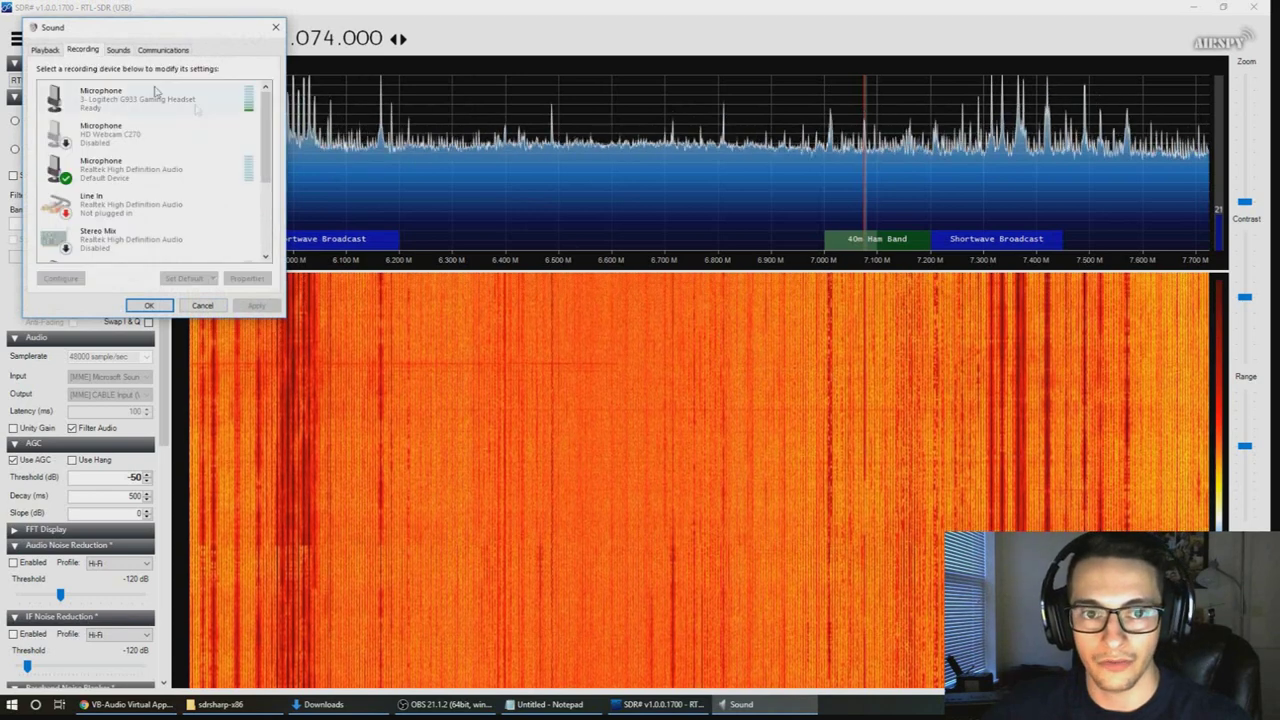
pyautogui.scroll(-2, 268, 140)
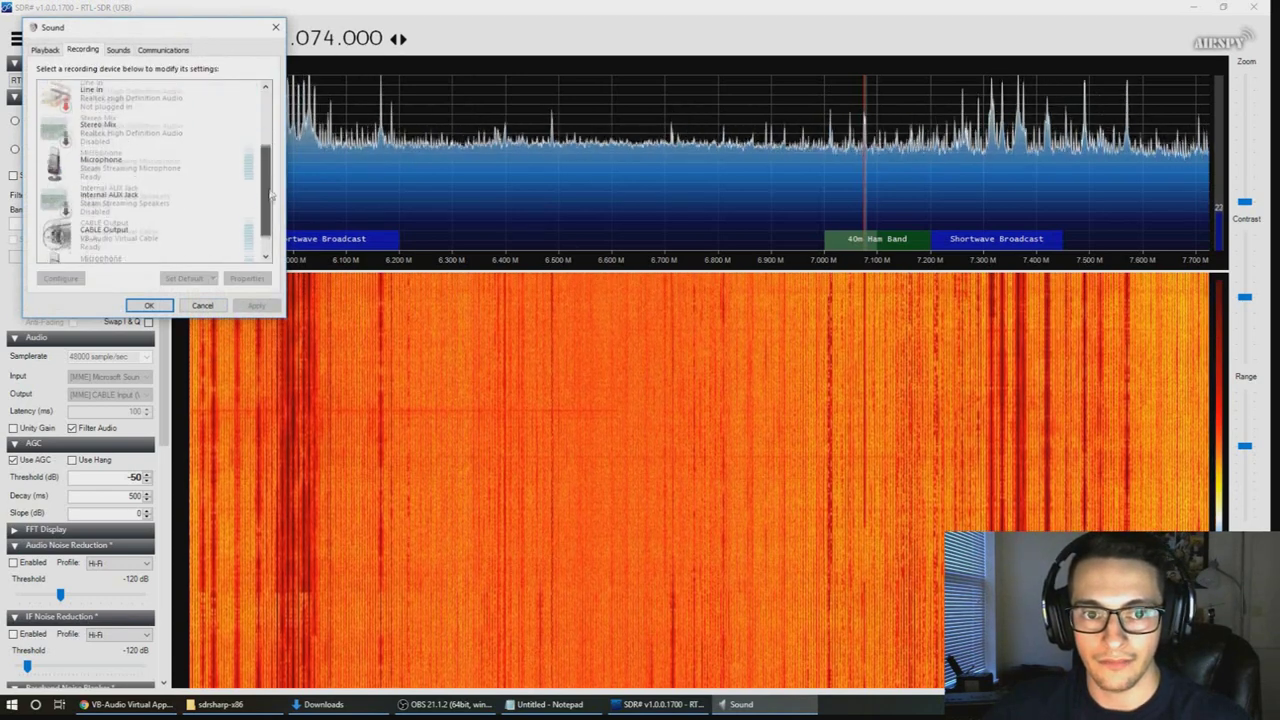
pyautogui.scroll(2, 265, 122)
pyautogui.click(42, 52)
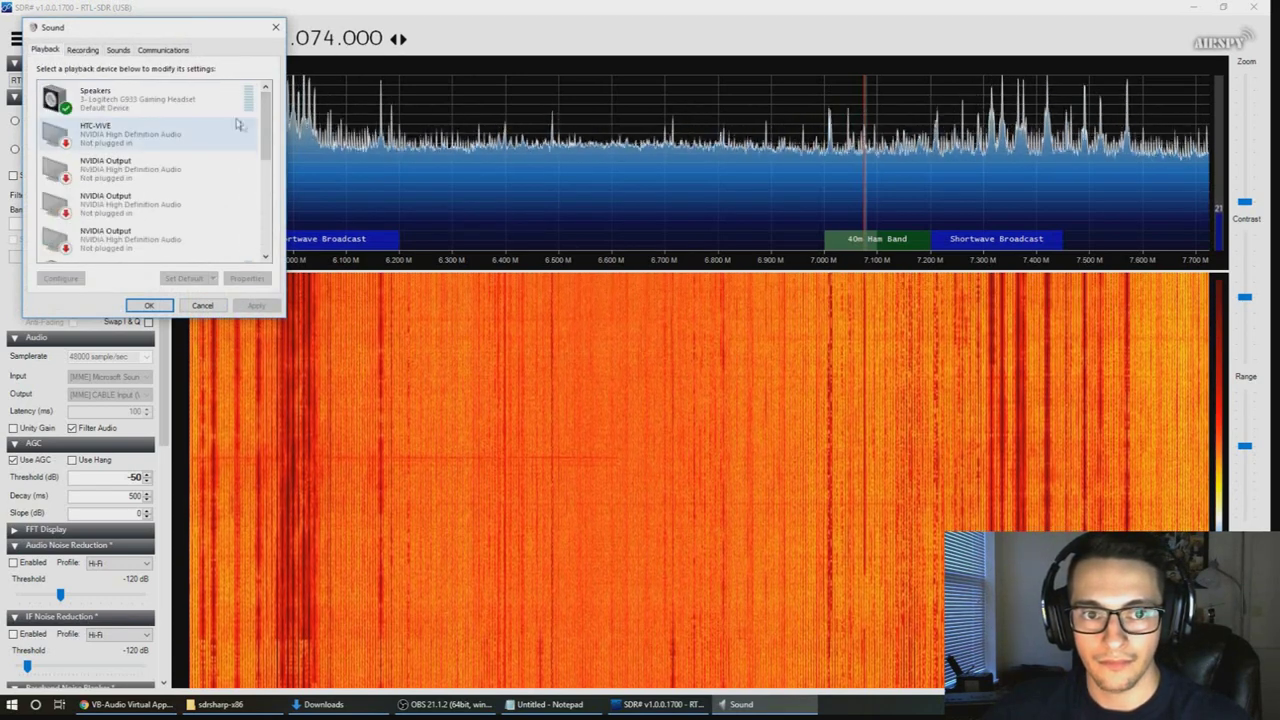
pyautogui.press('Escape')
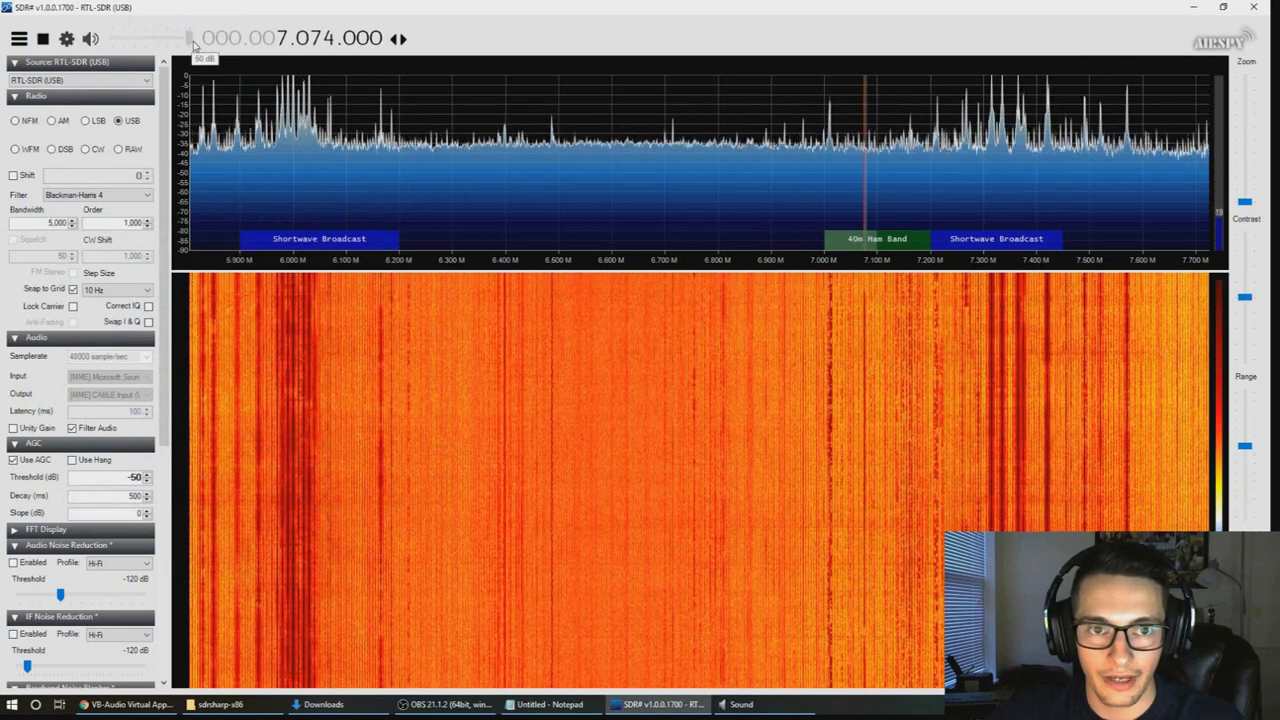
# - Select CABLE Output on the Recording tab and confirm its level meter shows SDR# audio
pyautogui.hotkey('alt', 'Tab')
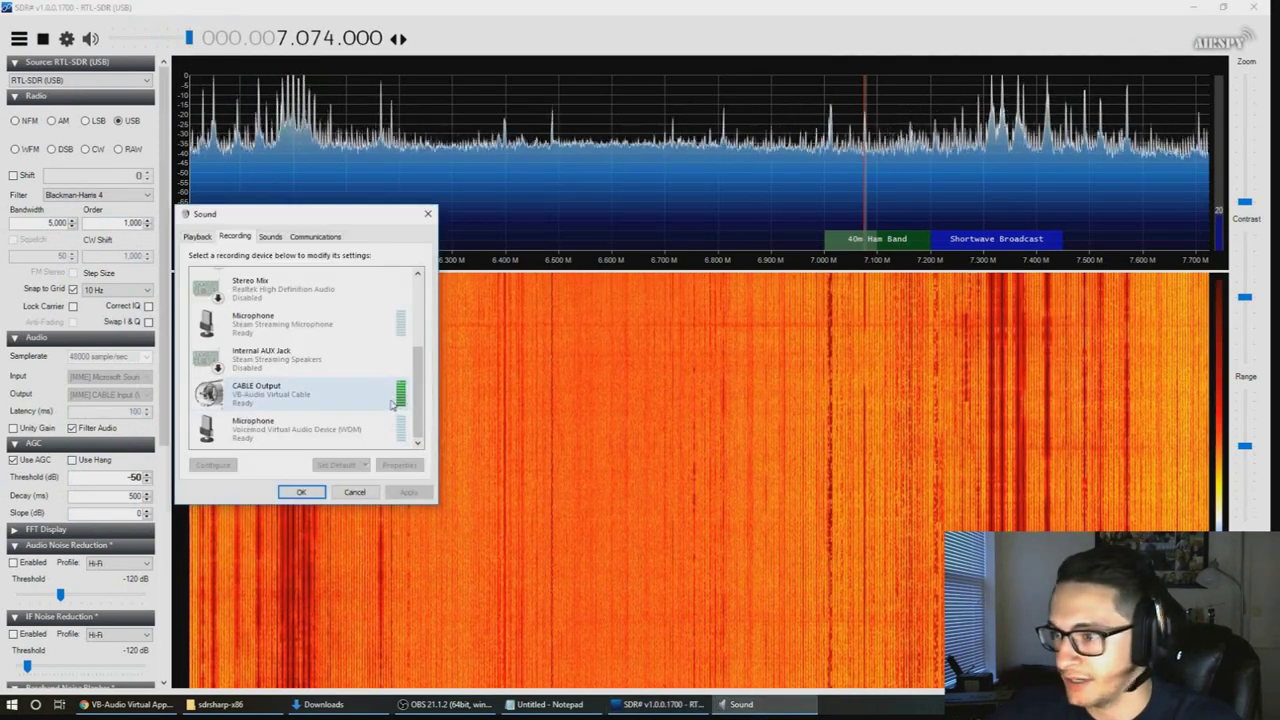
pyautogui.click(392, 400)
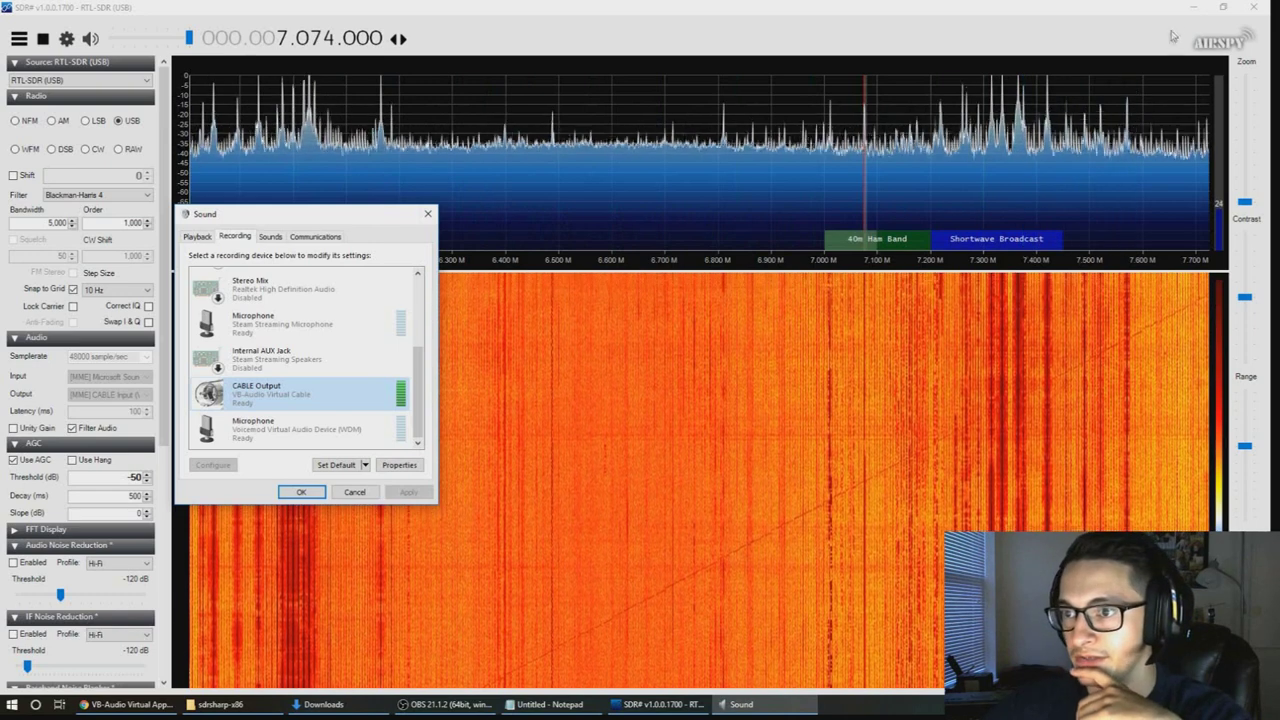
pyautogui.click(1191, 8)
# - View the WSJT-X 2.0 installation packages on the WSJT Home Page, then minimize Chrome
pyautogui.click(1190, 8)
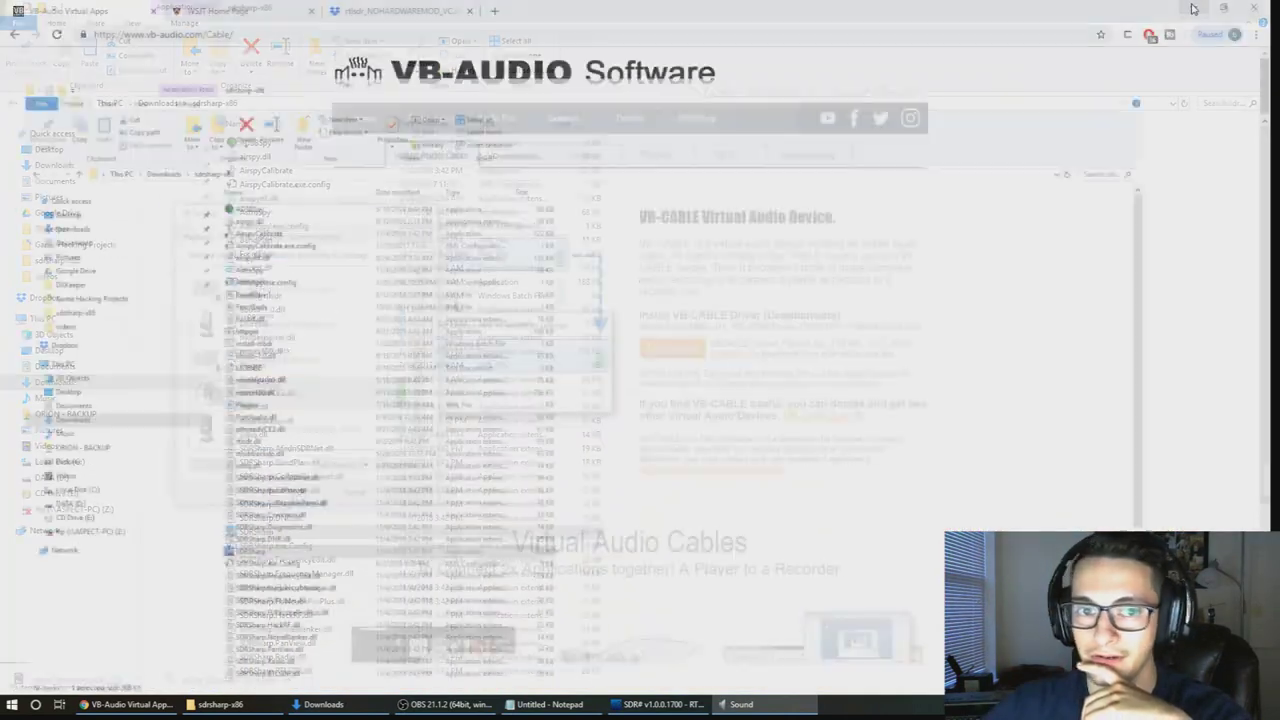
pyautogui.click(217, 10)
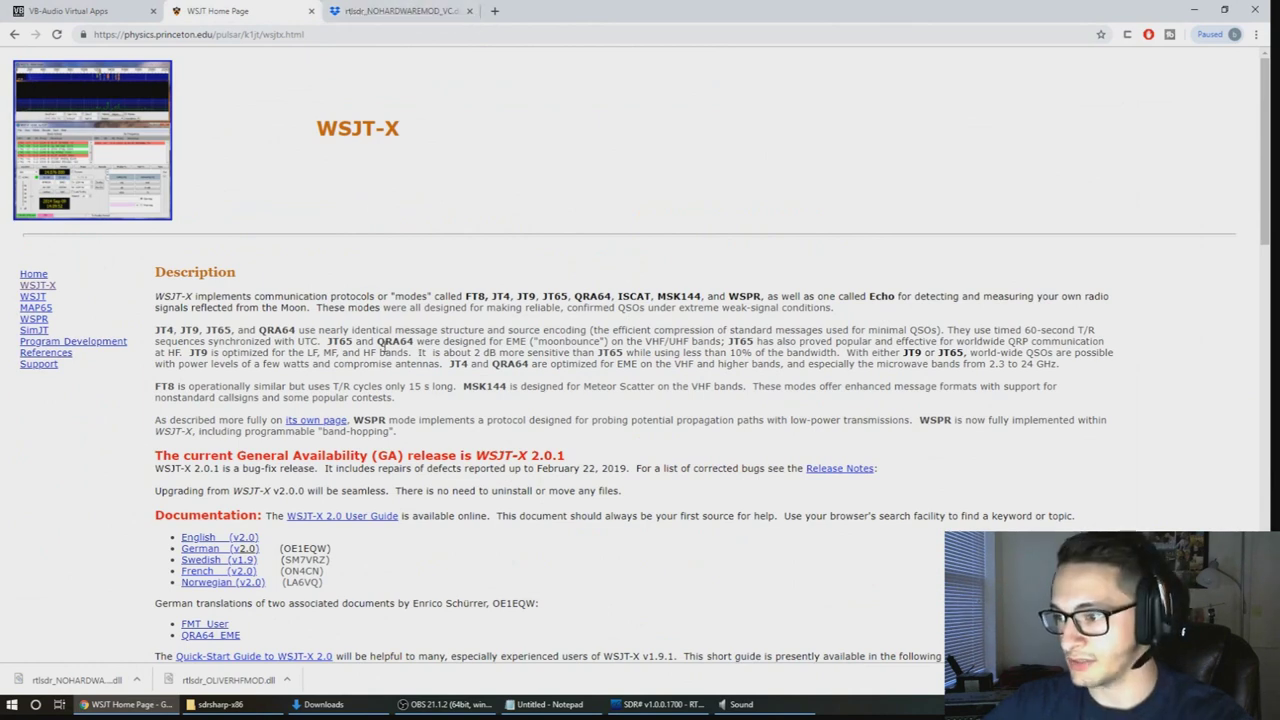
pyautogui.scroll(-7, 379, 345)
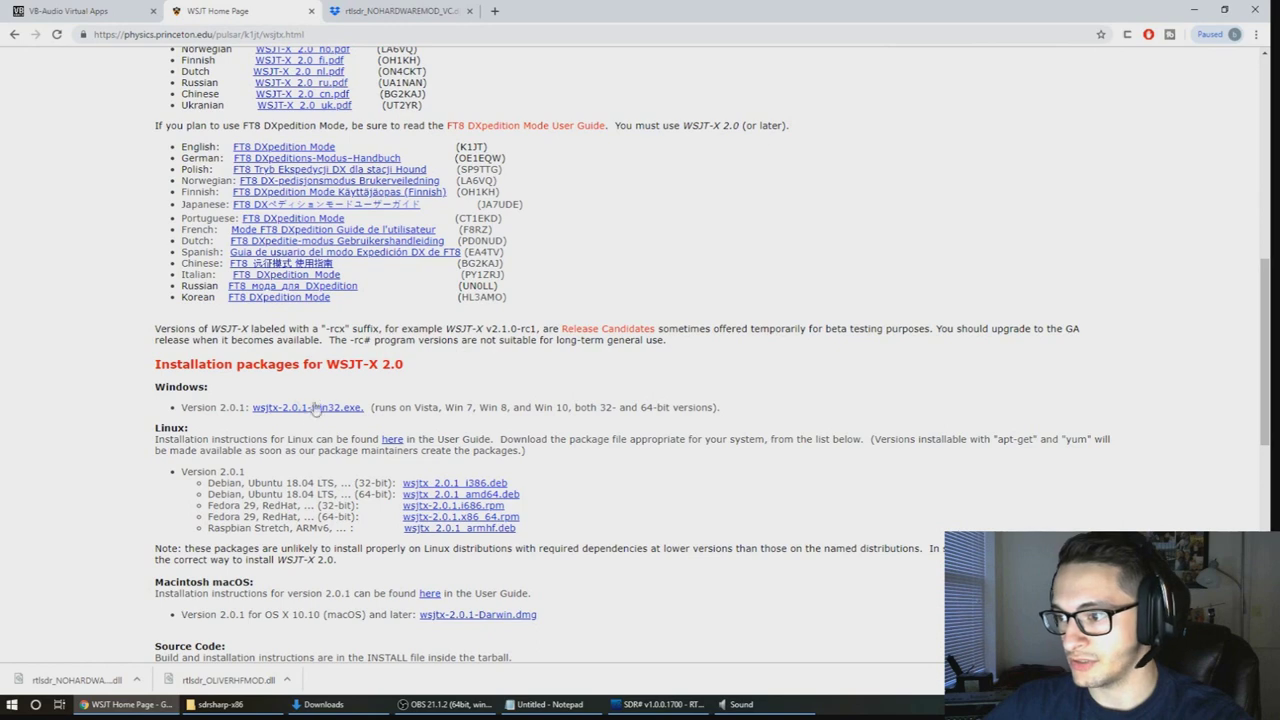
pyautogui.scroll(10, 290, 396)
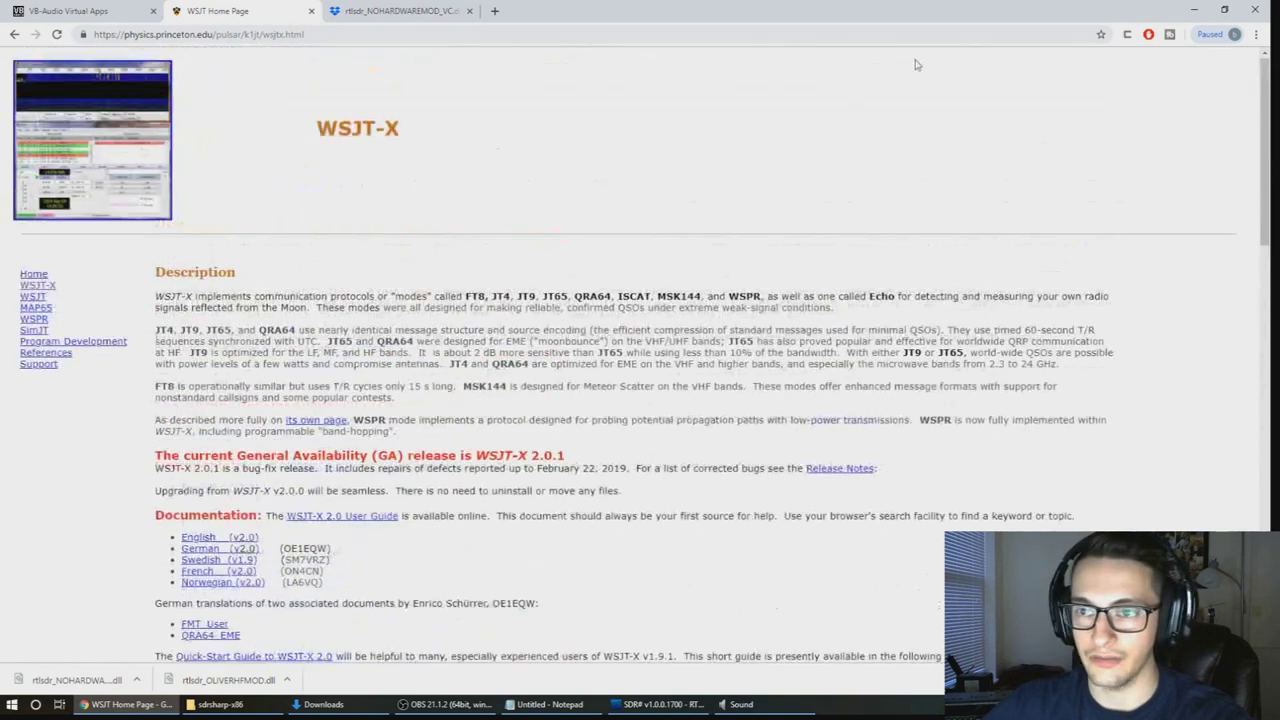
pyautogui.click(1190, 10)
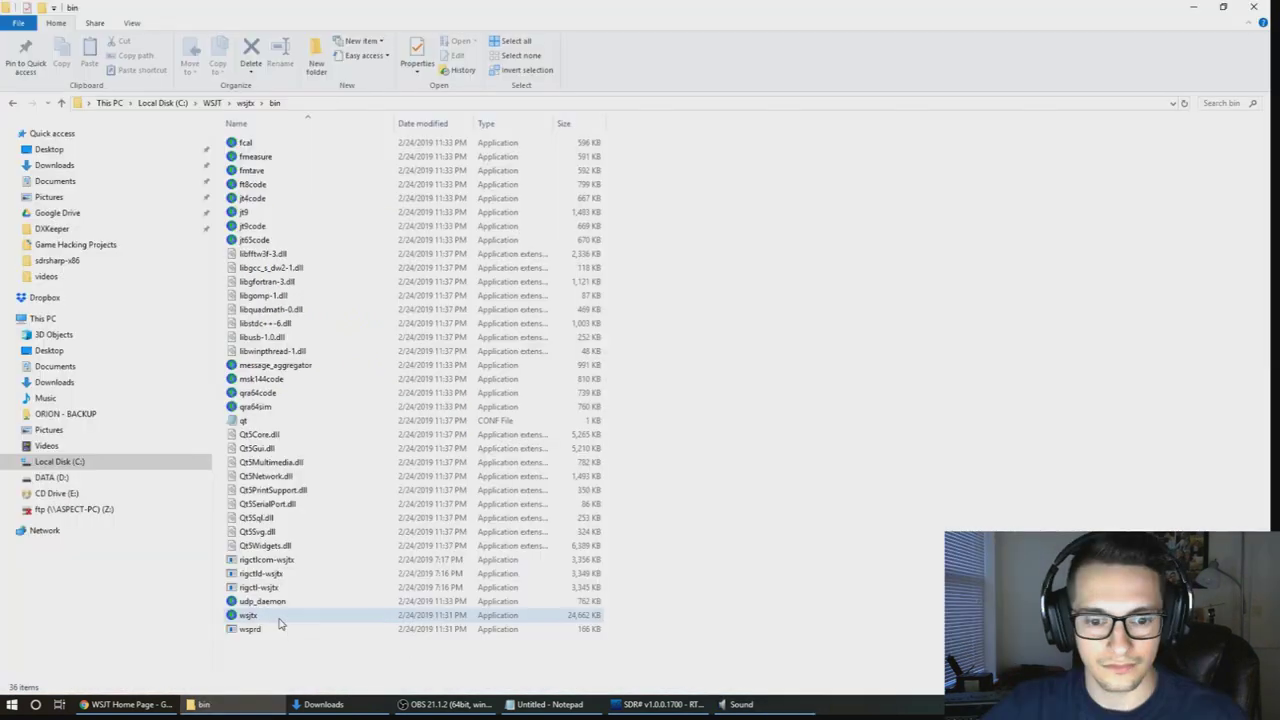
# - Launch wsjtx.exe from C:\WSJT\wsjtx\bin and position its main and Wide Graph windows beside SDR#
pyautogui.doubleClick(300, 613)
pyautogui.click(1193, 7)
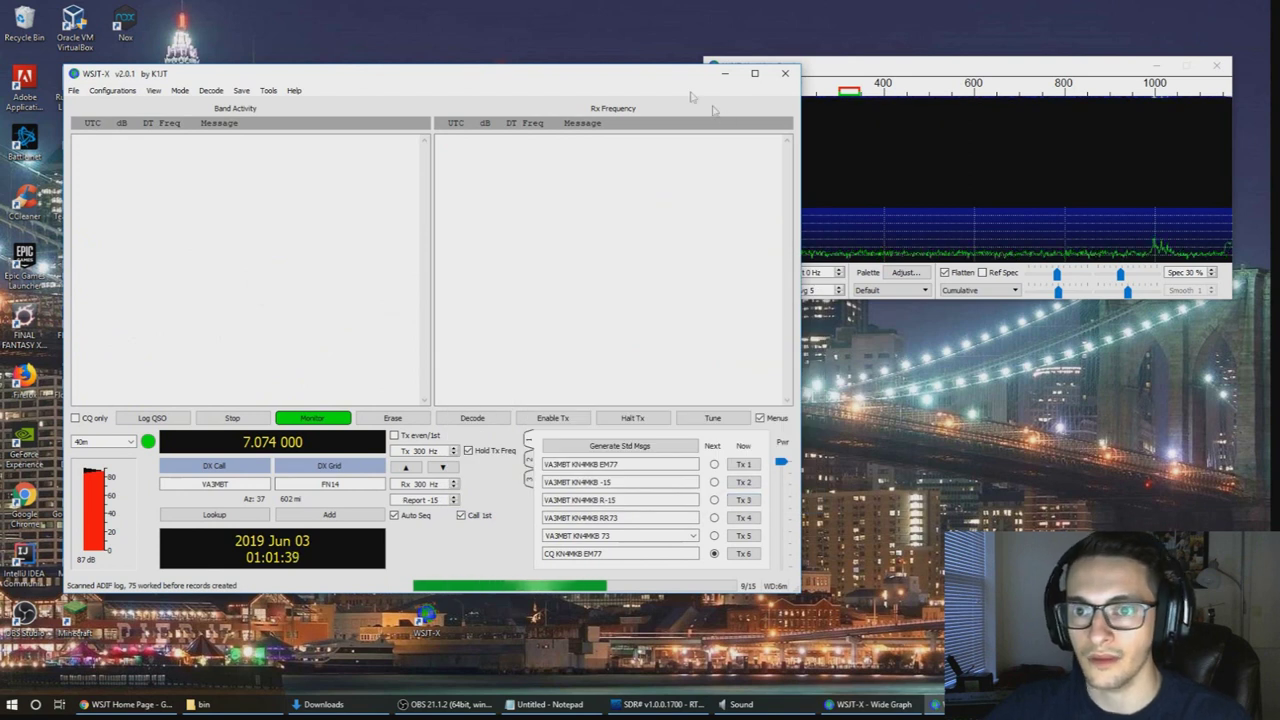
pyautogui.moveTo(663, 77); pyautogui.dragTo(626, 63)
pyautogui.moveTo(848, 67); pyautogui.dragTo(795, 130)
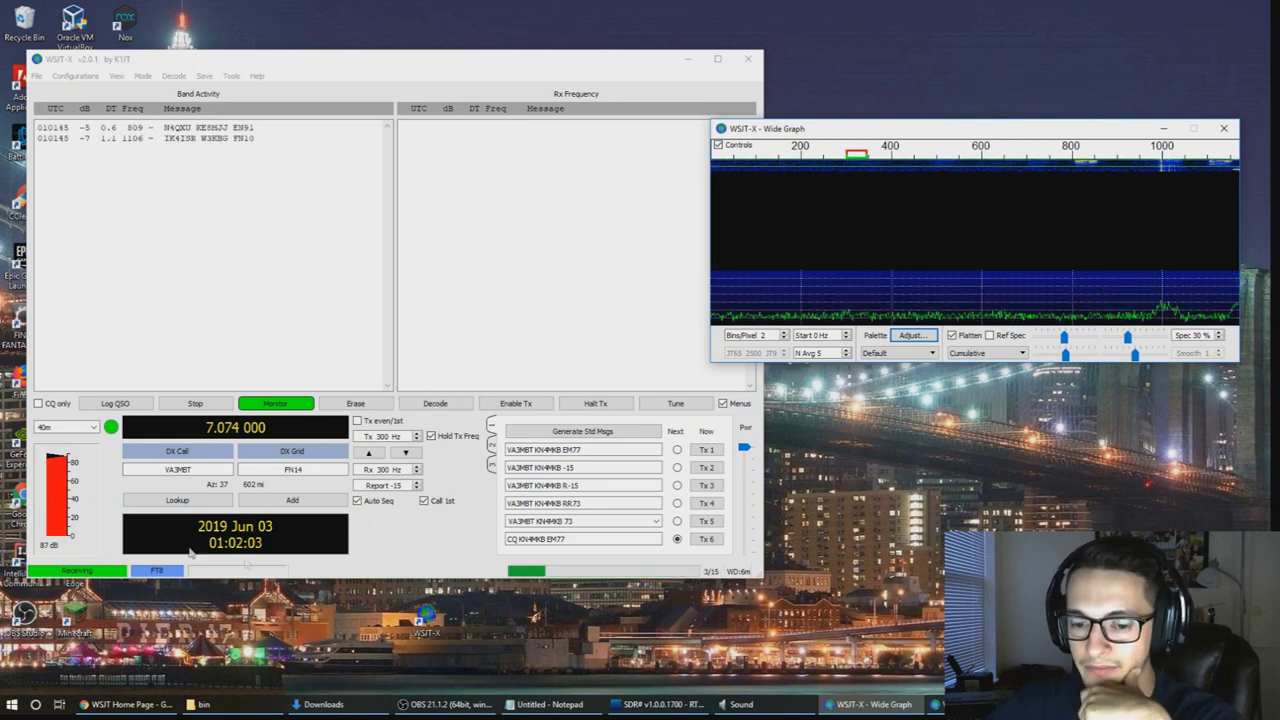
pyautogui.click(660, 704)
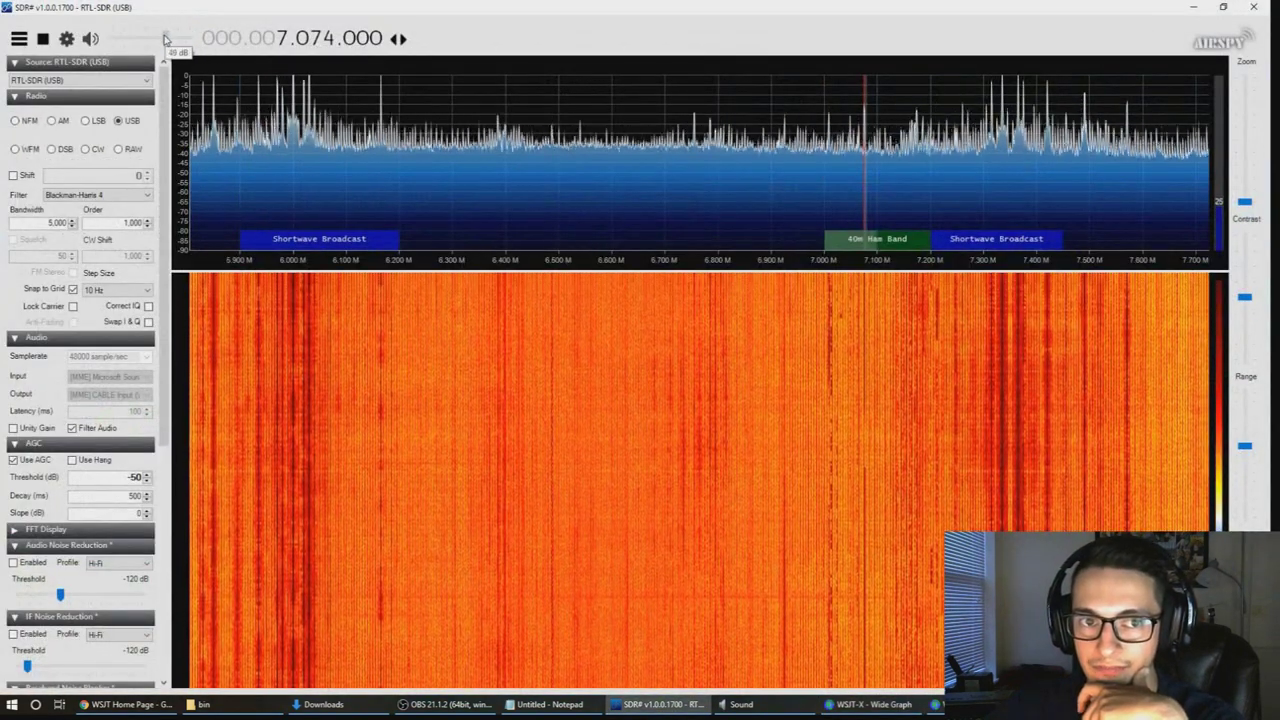
# - Minimize SDR# and bring the WSJT-X main window back to the front
pyautogui.click(660, 704)
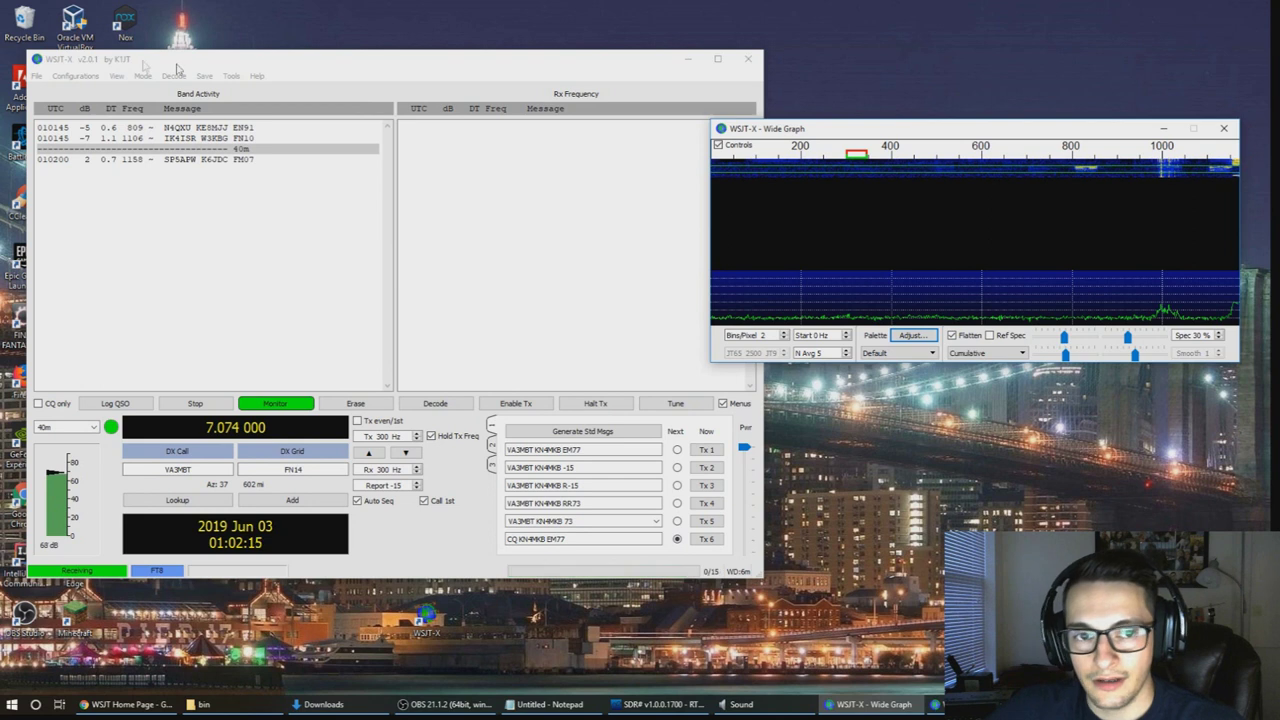
pyautogui.click(176, 68)
# - In WSJT-X Settings, keep the audio input as CABLE Output (VB-Audio Virtual Cable) and confirm
pyautogui.click(36, 76)
pyautogui.click(95, 256)
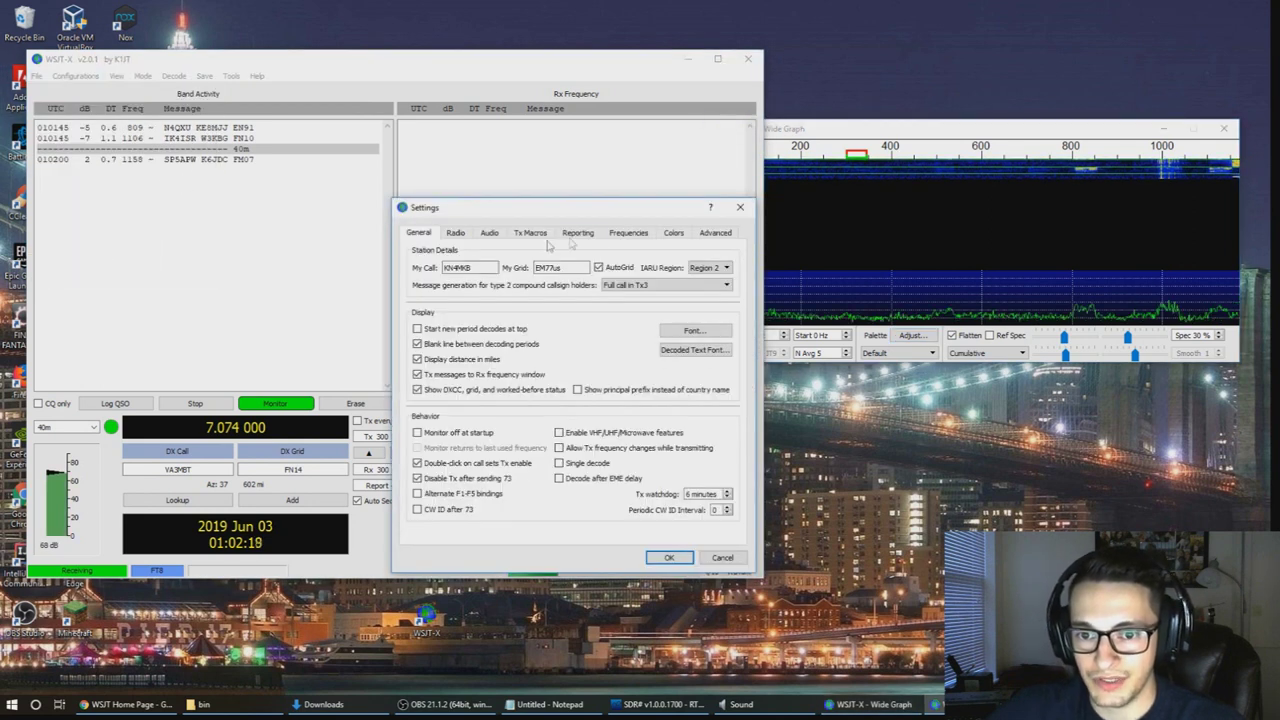
pyautogui.click(492, 233)
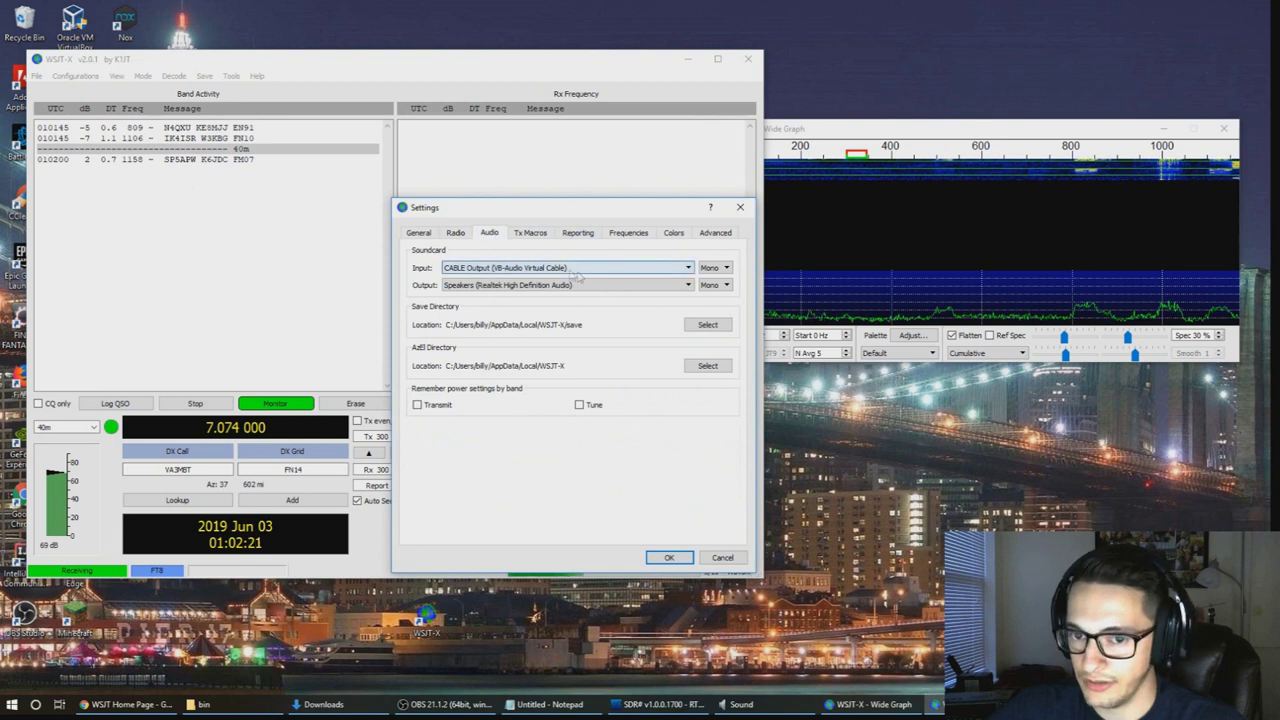
pyautogui.click(580, 268)
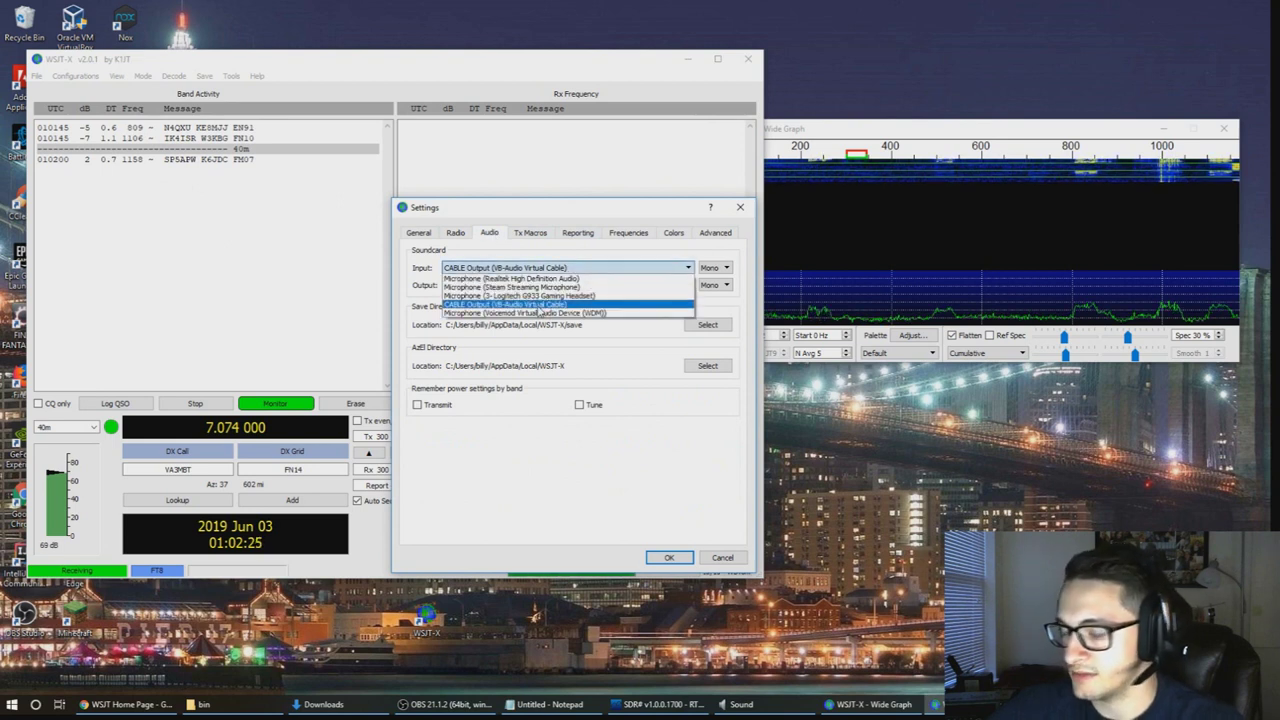
pyautogui.click(540, 305)
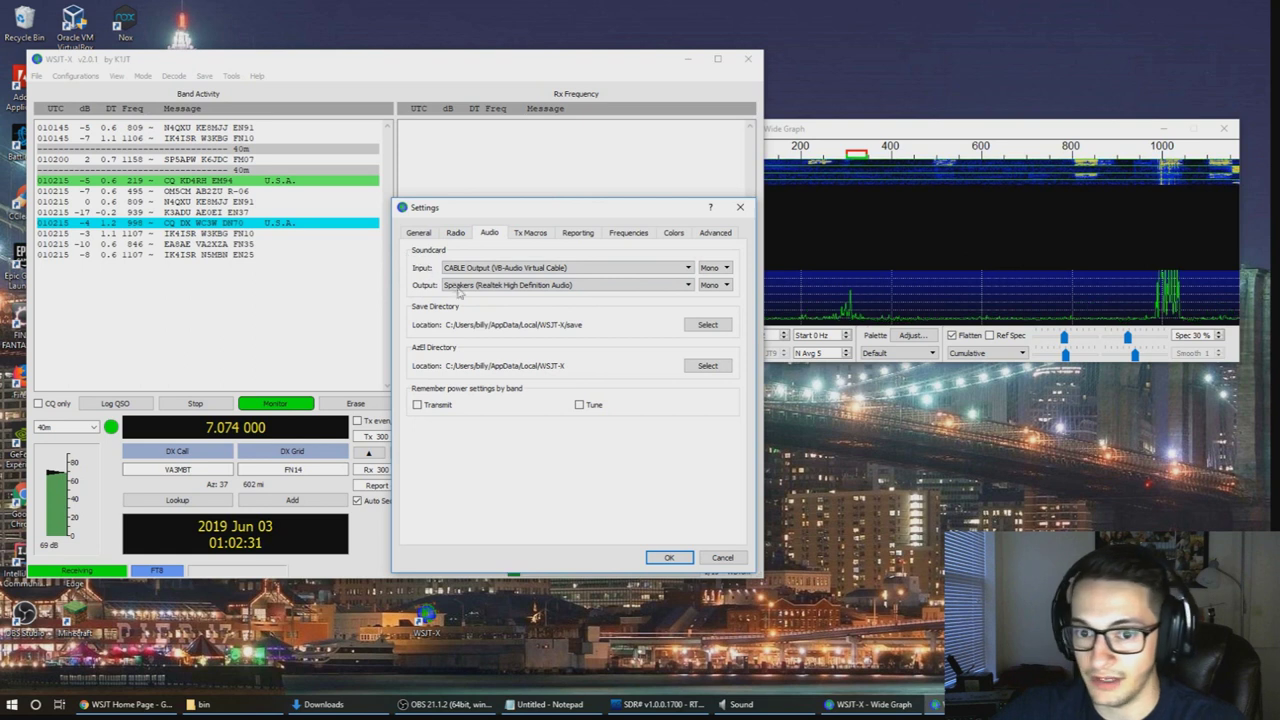
pyautogui.click(669, 558)
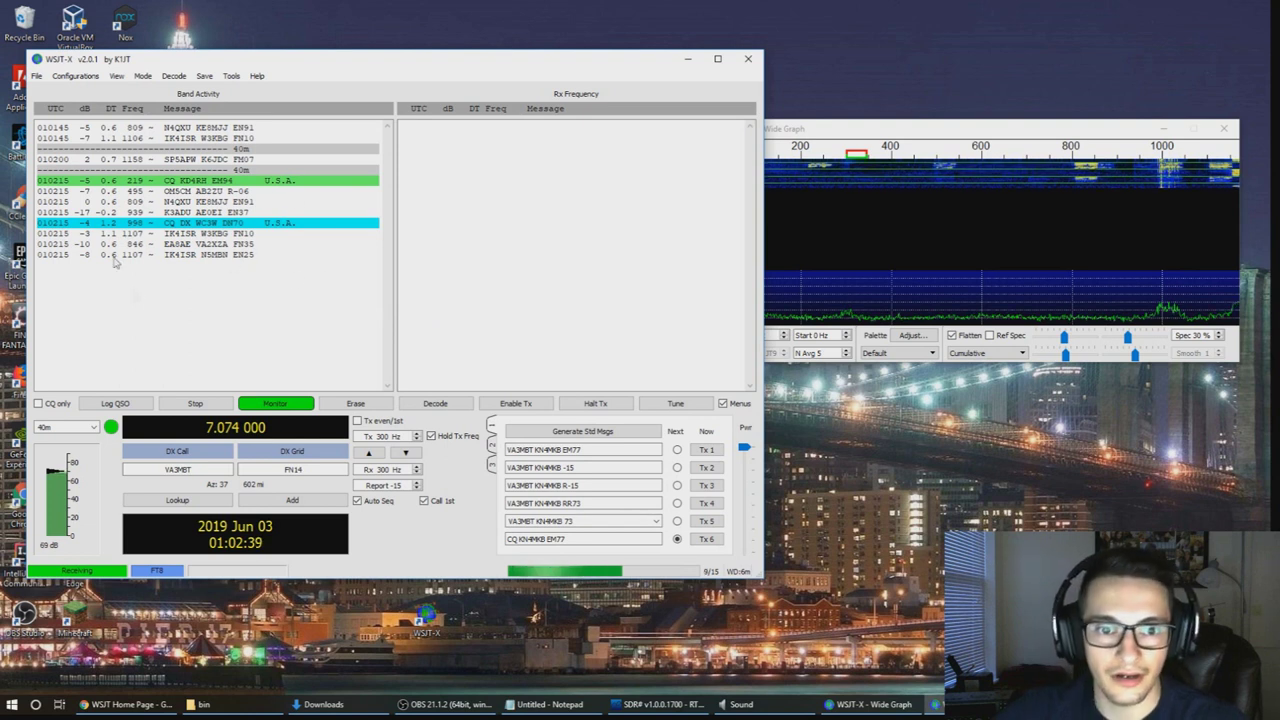
# - Shift the WSJT-X window to the right and launch GridTracker from the desktop
pyautogui.moveTo(258, 63); pyautogui.dragTo(444, 64)
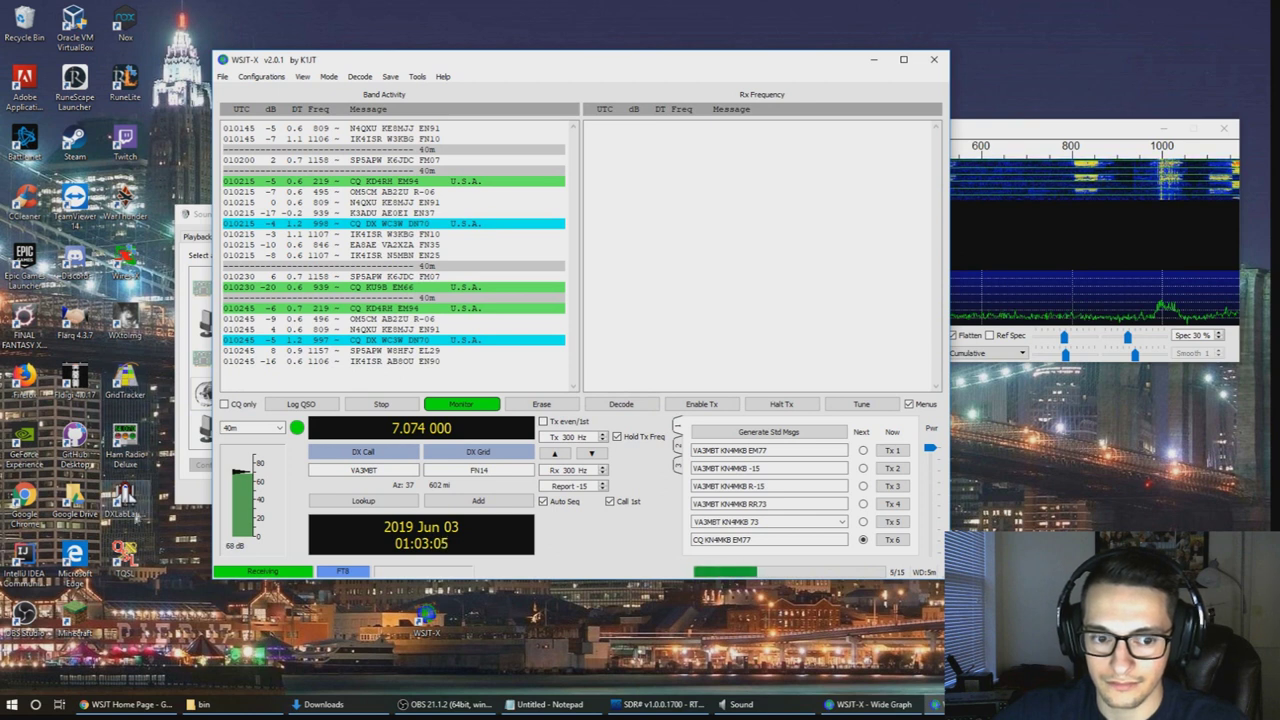
pyautogui.click(125, 382)
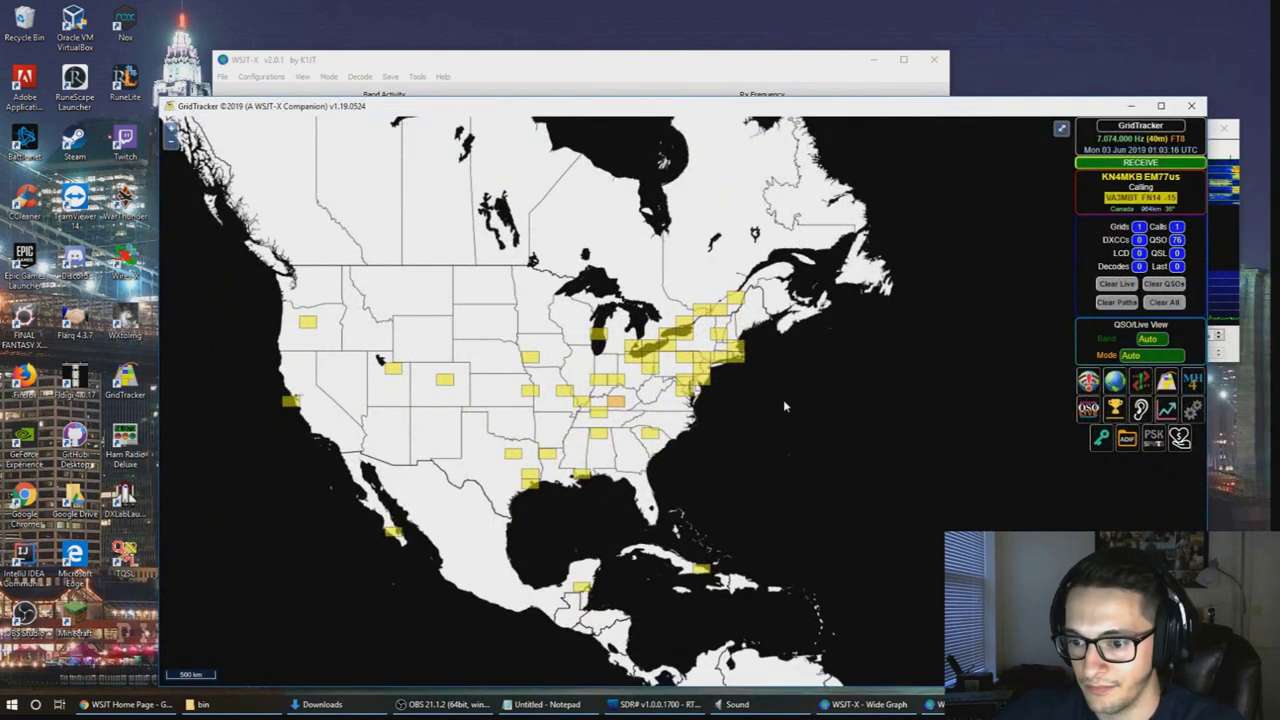
# - Move GridTracker right off the decode list, then maximize it to full screen
pyautogui.moveTo(578, 478)
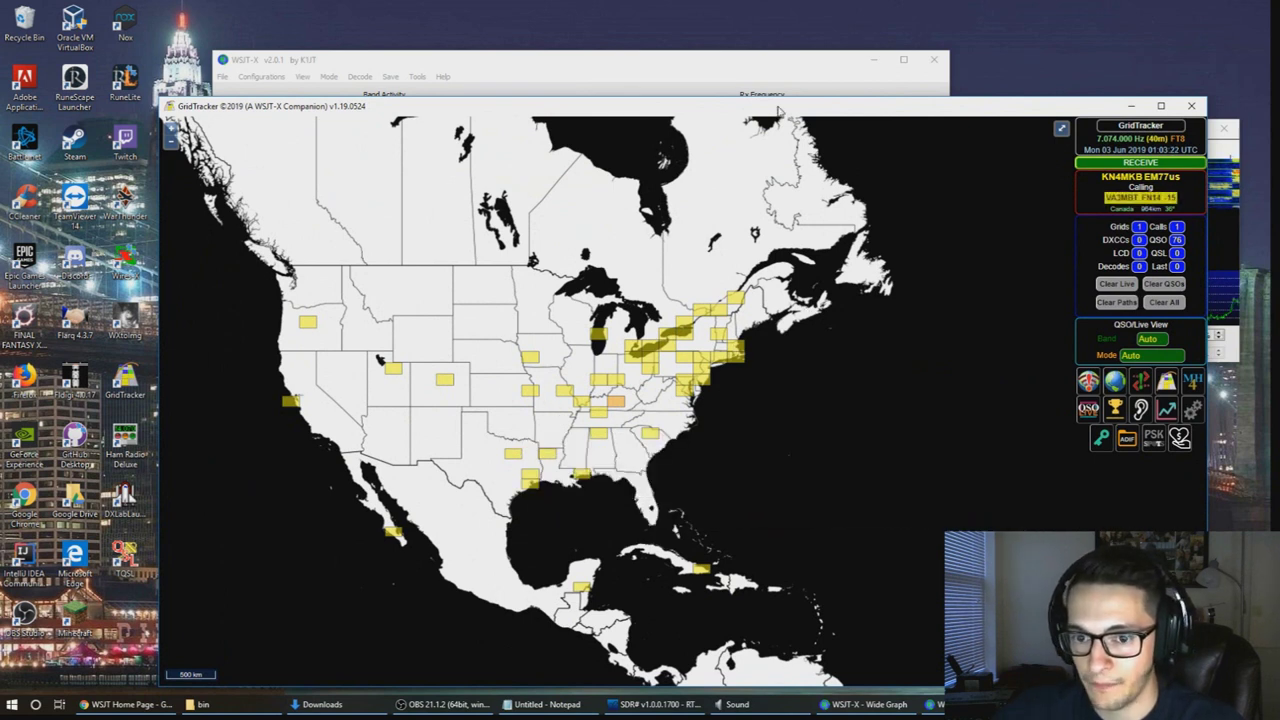
pyautogui.moveTo(779, 108); pyautogui.dragTo(1007, 115)
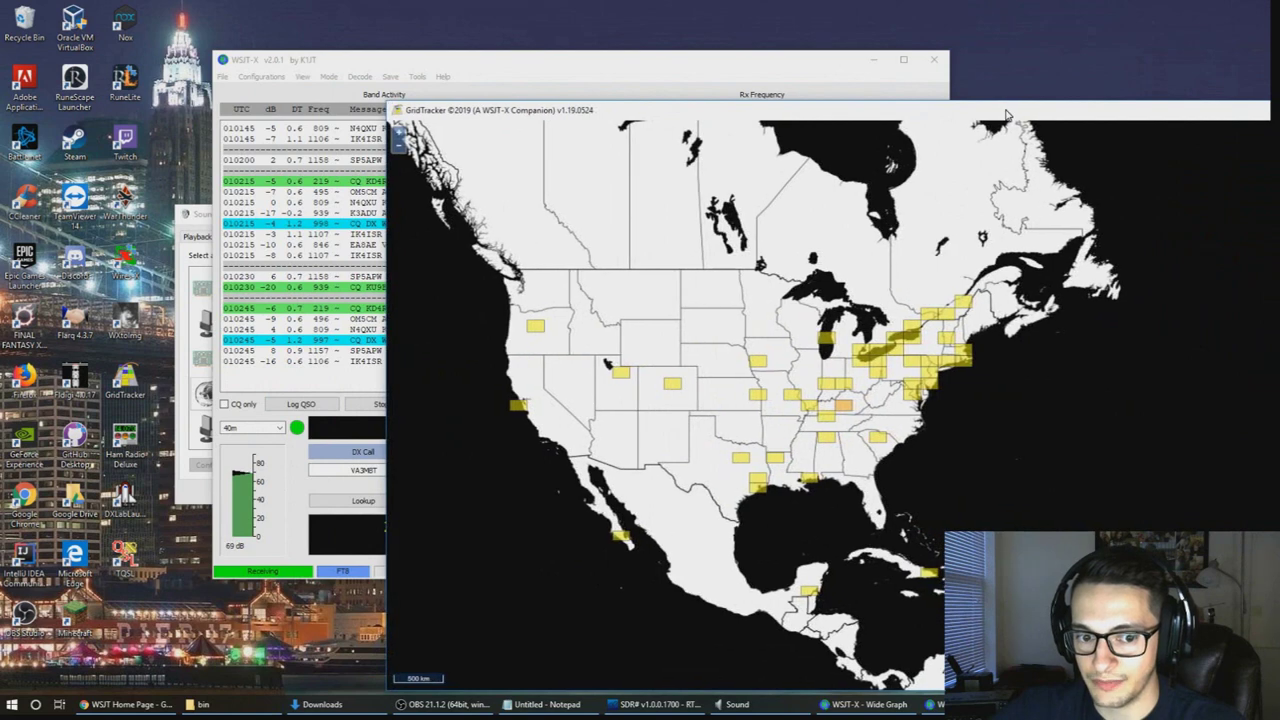
pyautogui.doubleClick(1007, 115)
# - Zoom and pan the GridTracker map to show European grid squares, then restore the window
pyautogui.scroll(-1, 762, 400)
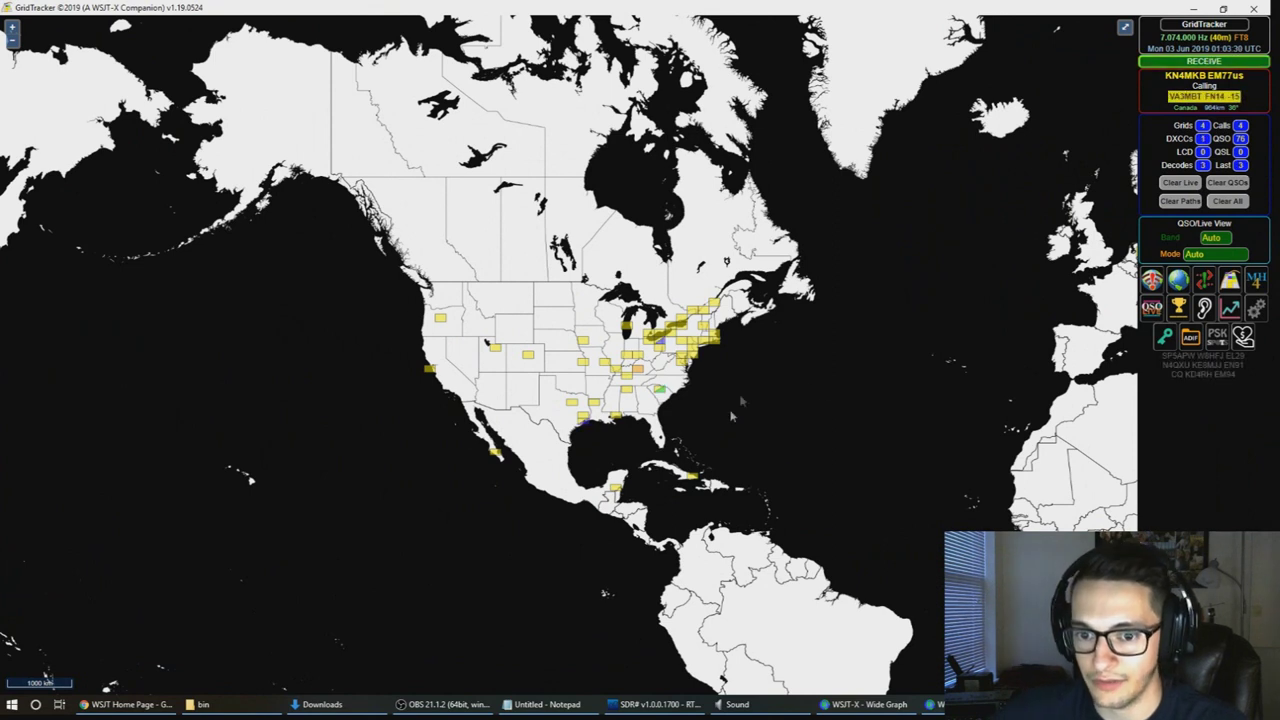
pyautogui.scroll(1, 662, 436)
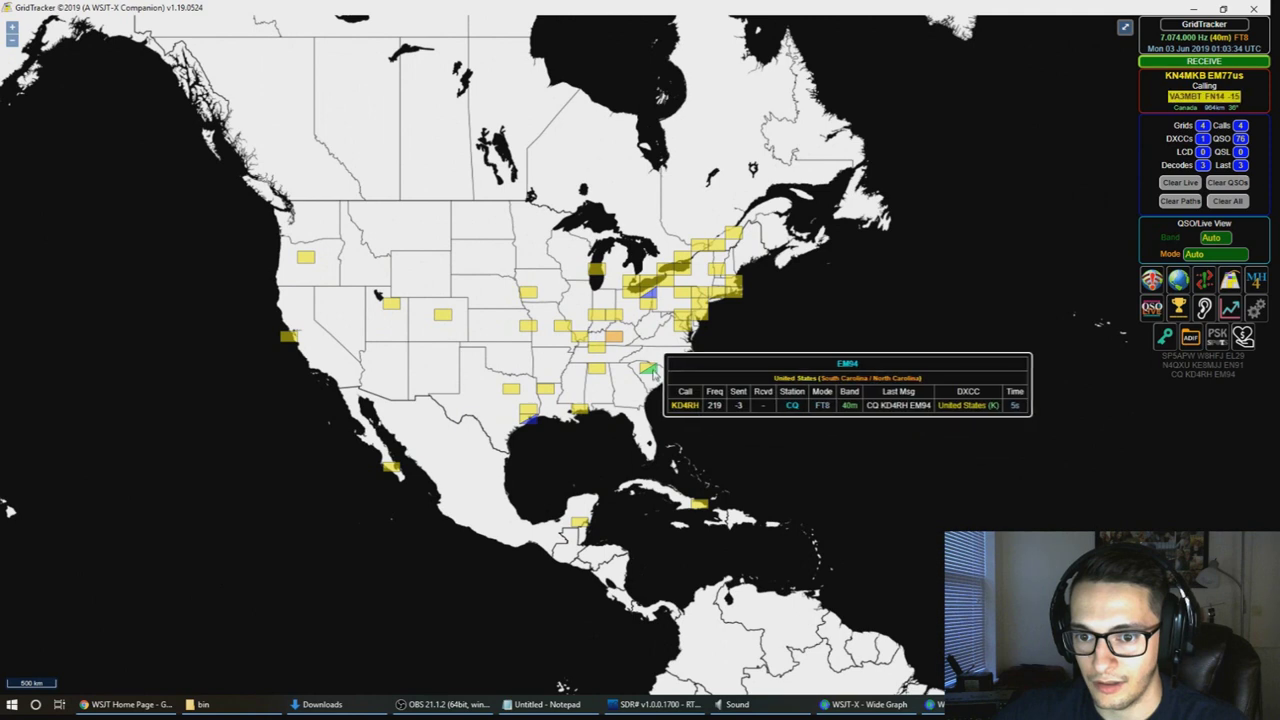
pyautogui.scroll(-1, 722, 372)
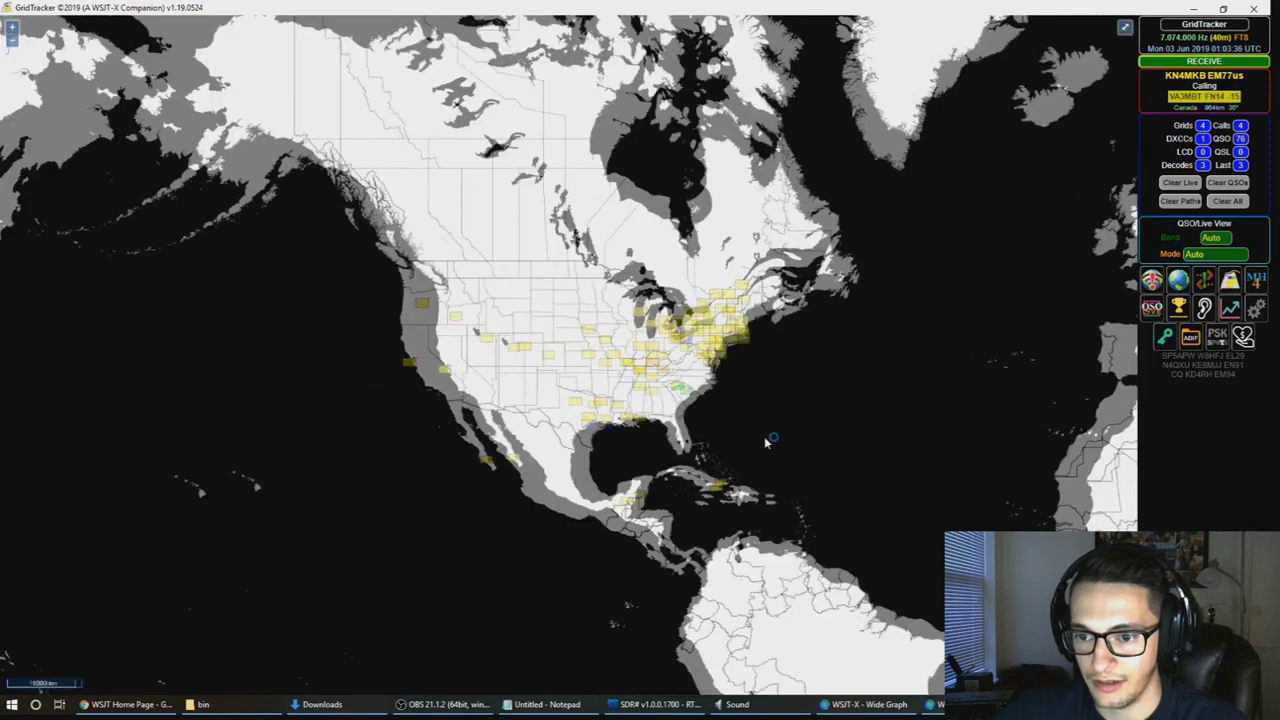
pyautogui.moveTo(831, 446); pyautogui.dragTo(616, 429)
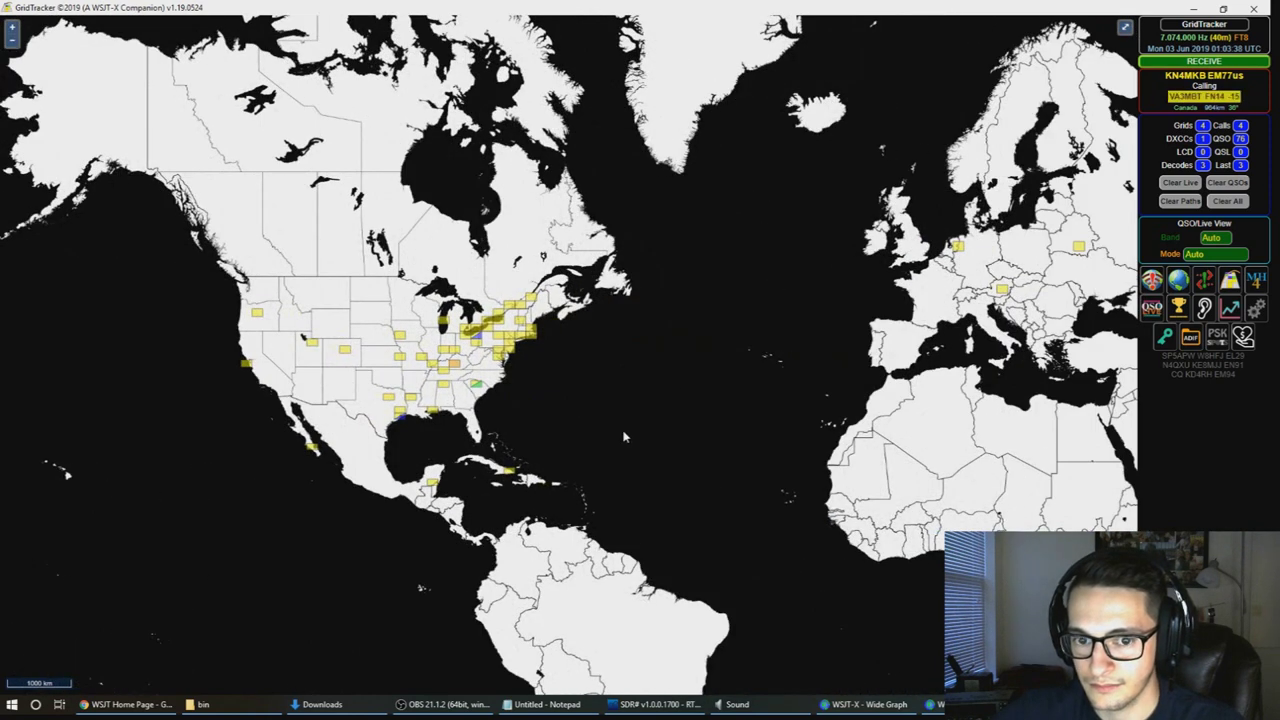
pyautogui.moveTo(686, 22); pyautogui.dragTo(670, 100)
pyautogui.scroll(-2, 665, 452)
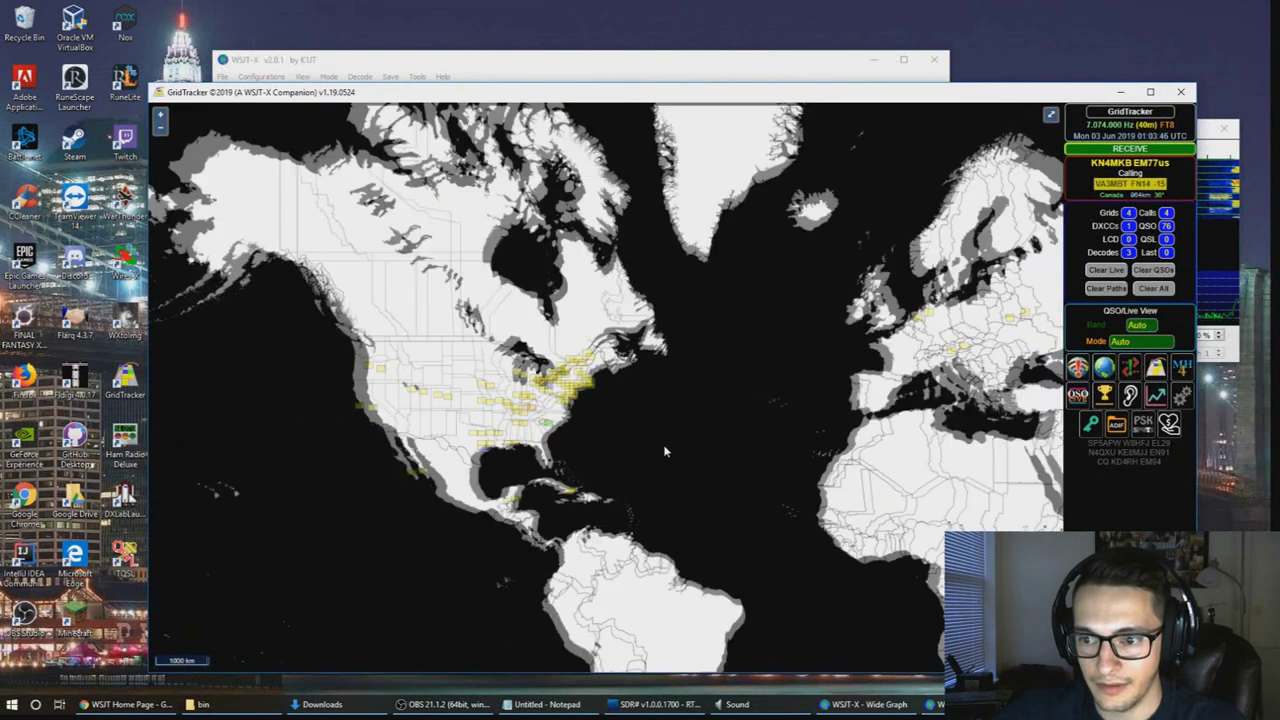
pyautogui.click(1121, 91)
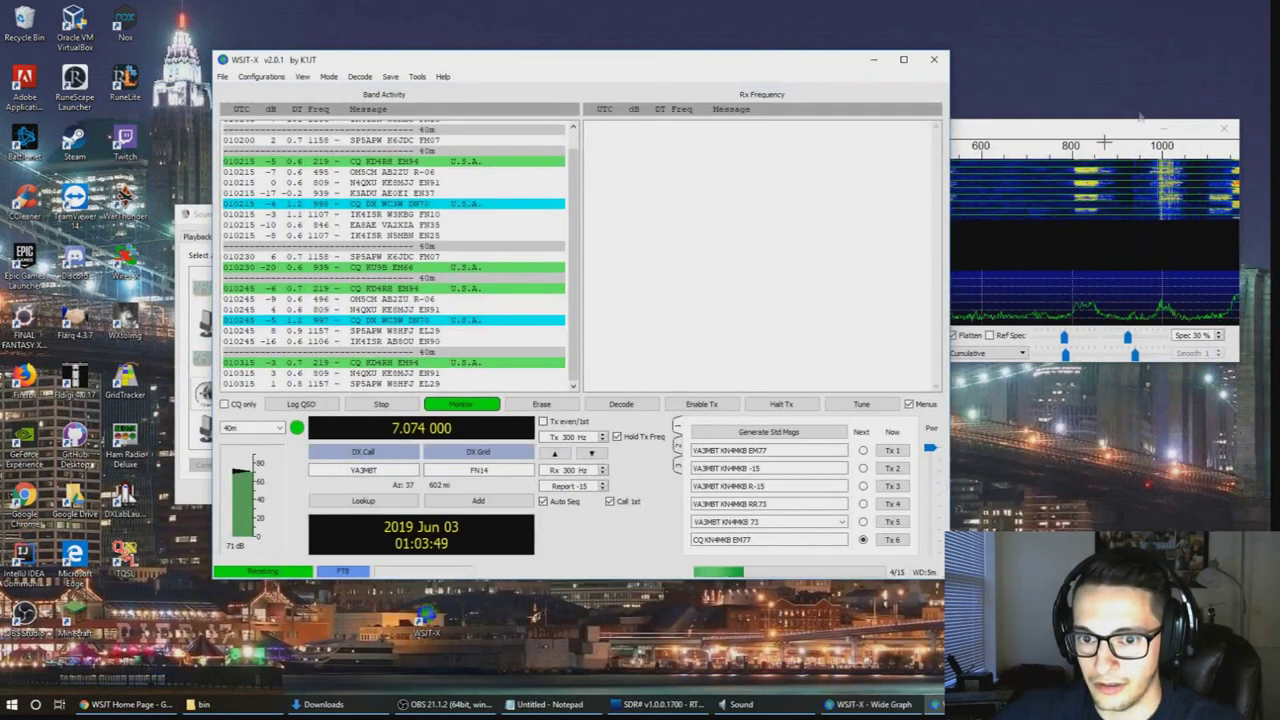